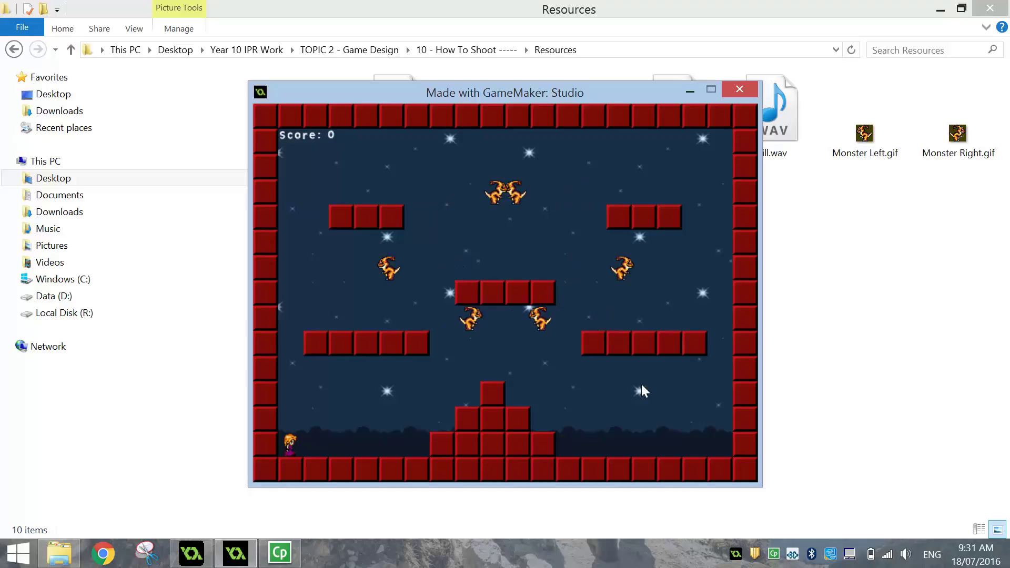
Test-play the sample platform game by climbing the central blocks and shooting all the monsters
key("Right")
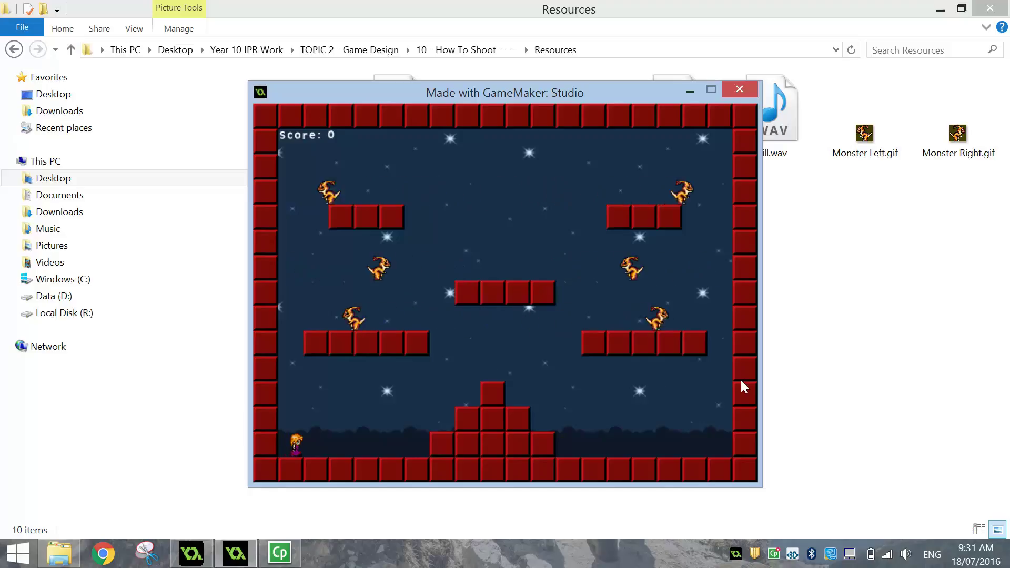
key("Right")
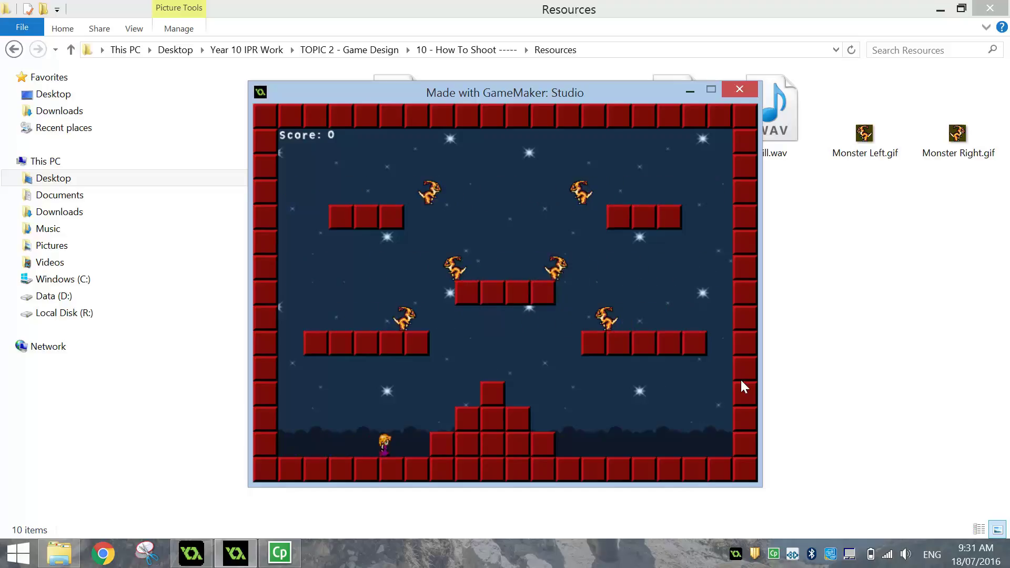
key("Right")
key("Up")
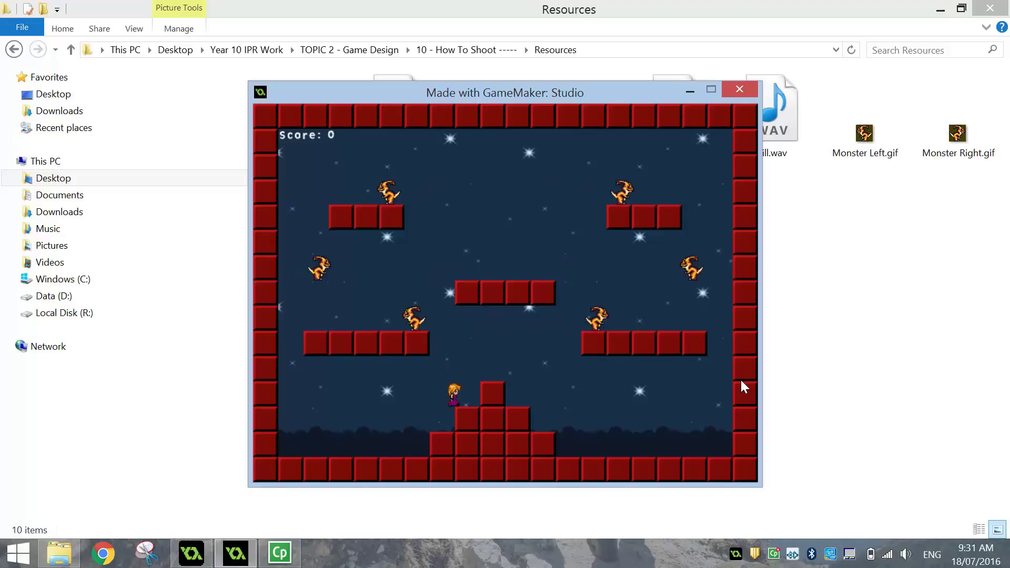
key("Up")
key("space")
key("Right")
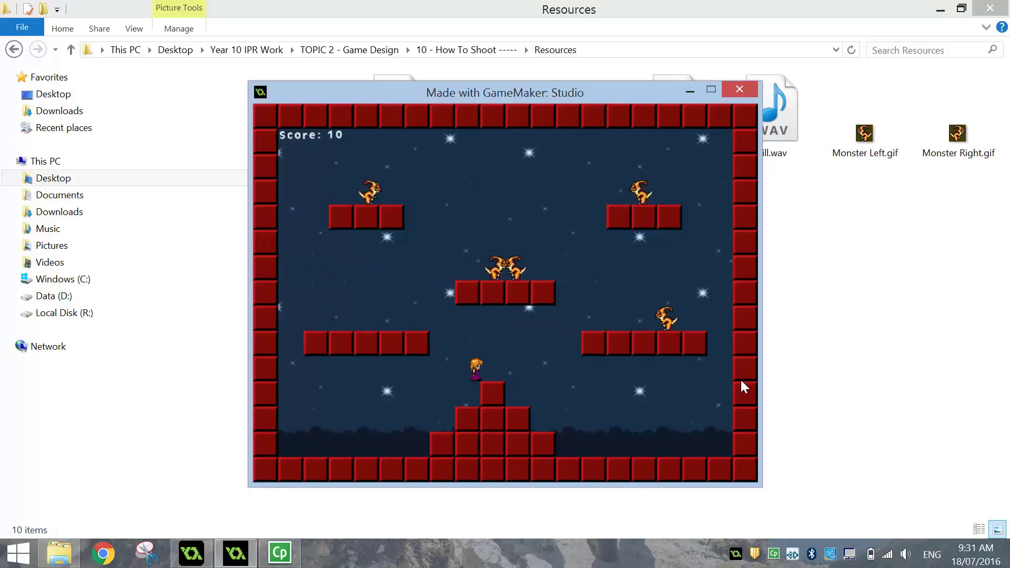
key("Up")
key("space")
key("Up")
key("Left")
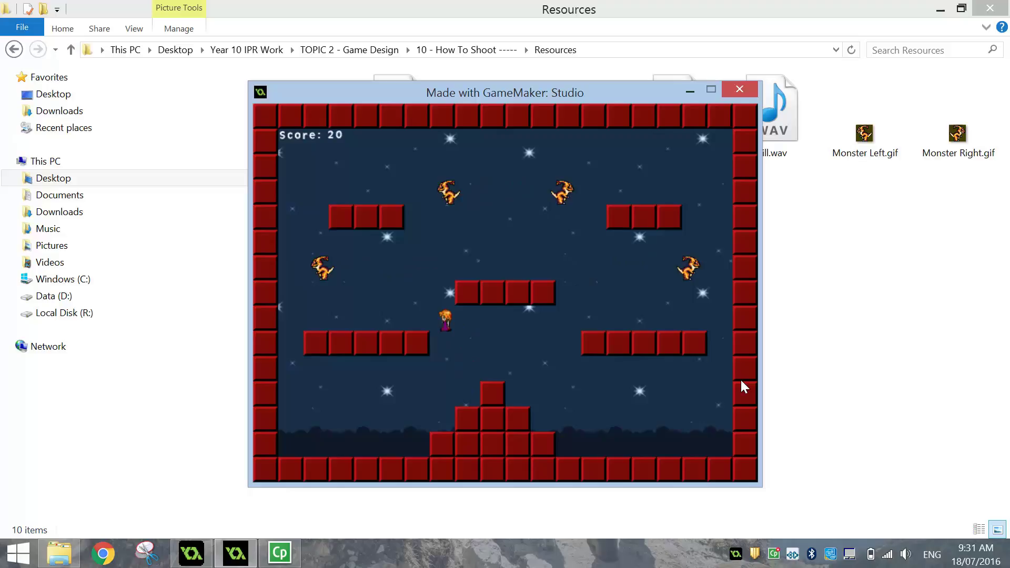
key("Left")
key("Up")
key("space")
key("Right")
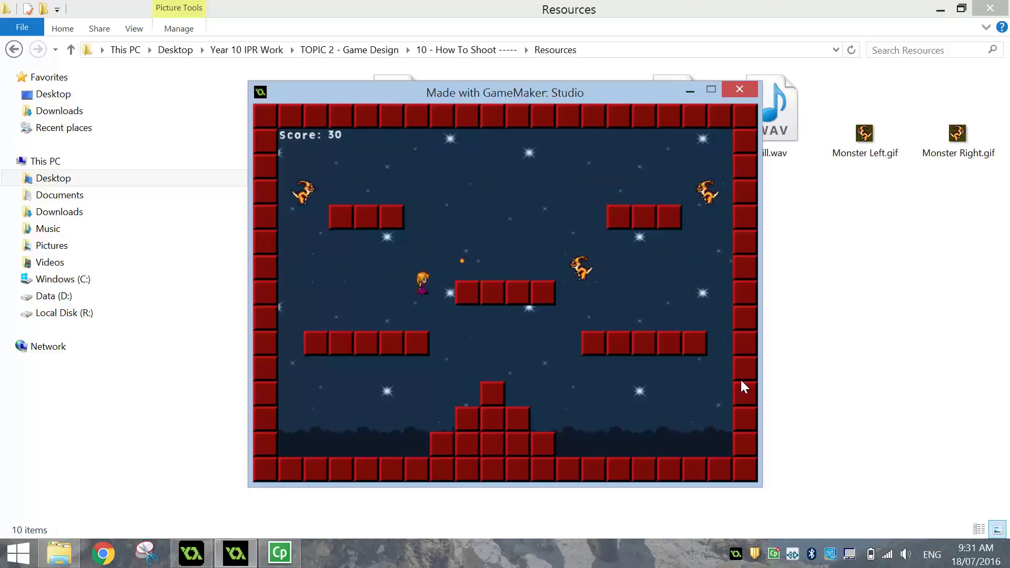
key("Up")
key("Right")
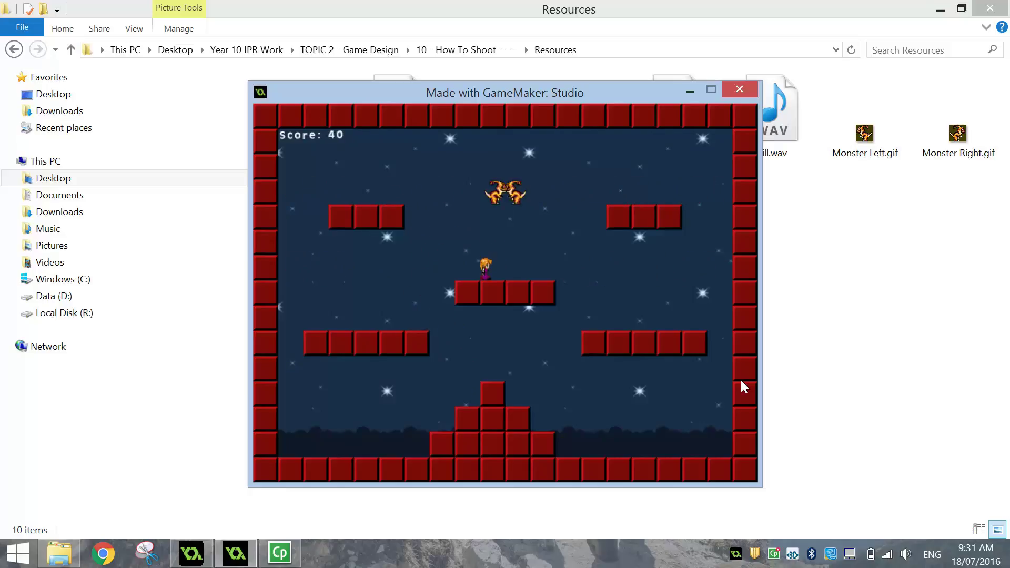
key("Up")
key("space")
key("Left")
key("space")
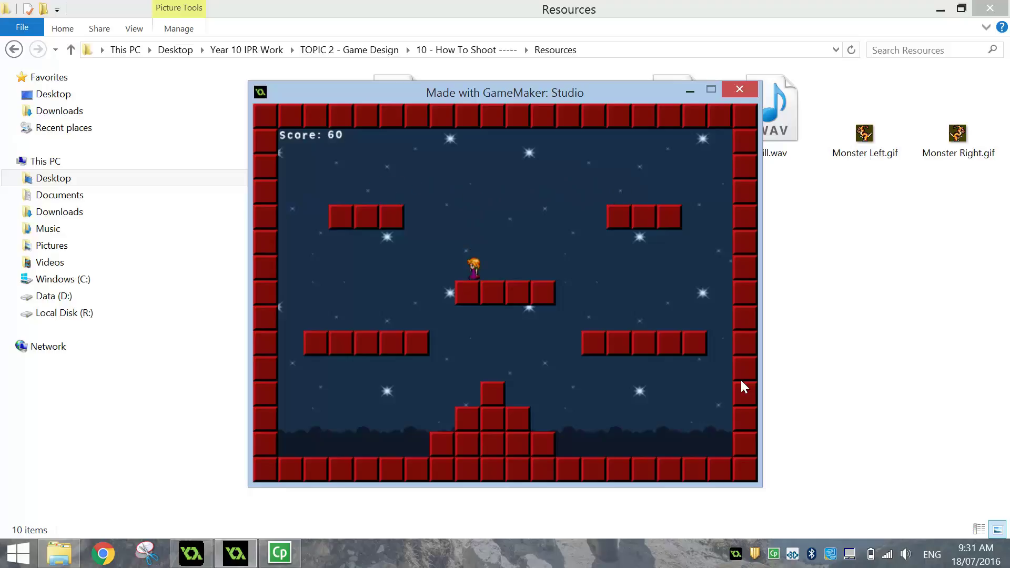
Move and jump the girl around the cleared level, and close the game window
key("Right")
key("Right")
key("Up")
key("Left")
key("Right")
key("Right")
key("Up")
key("Left")
key("Left")
left_click(738, 89)
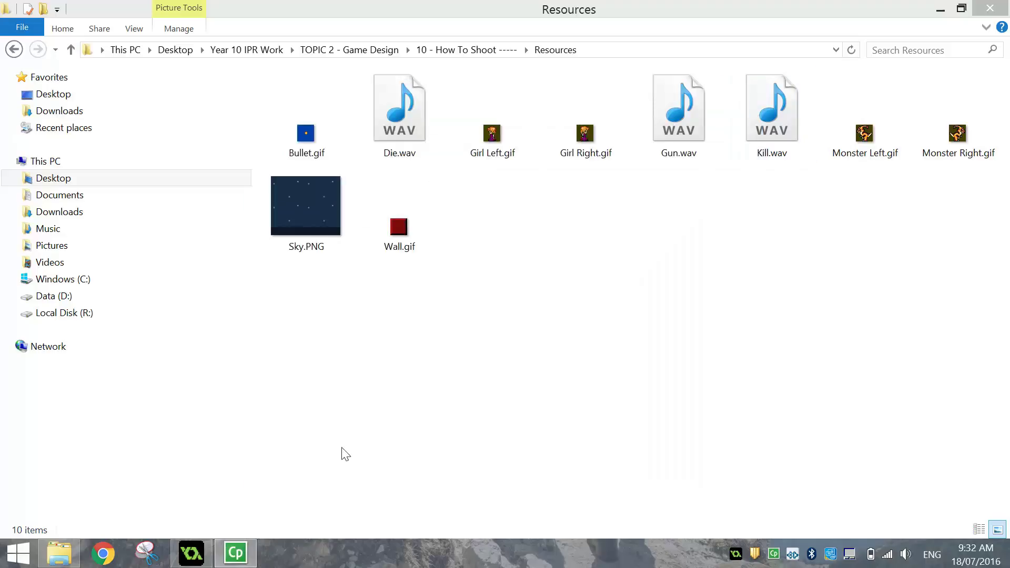
Switch to GameMaker: Studio and bring up the new project settings
left_click(206, 550)
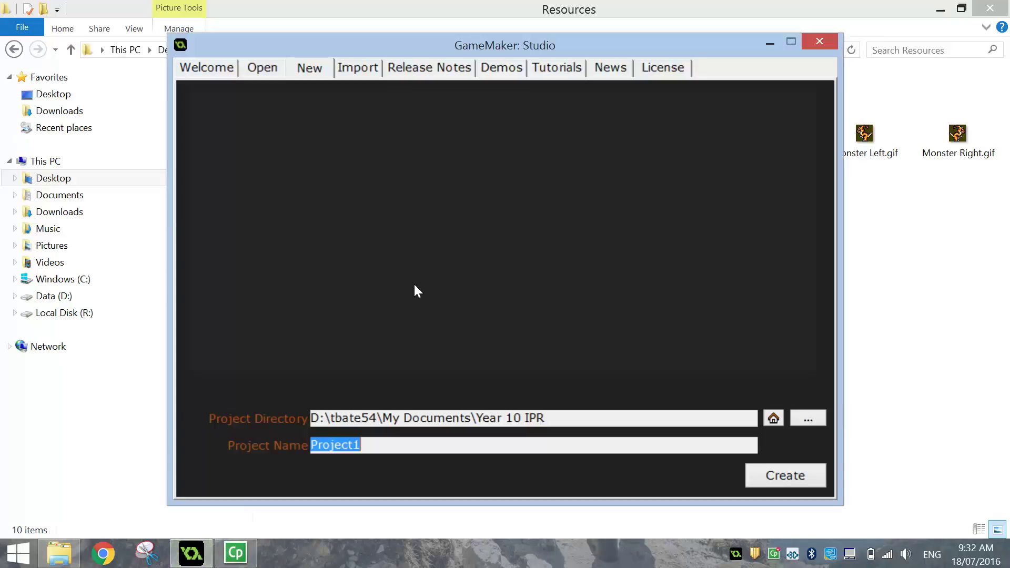
left_click(308, 68)
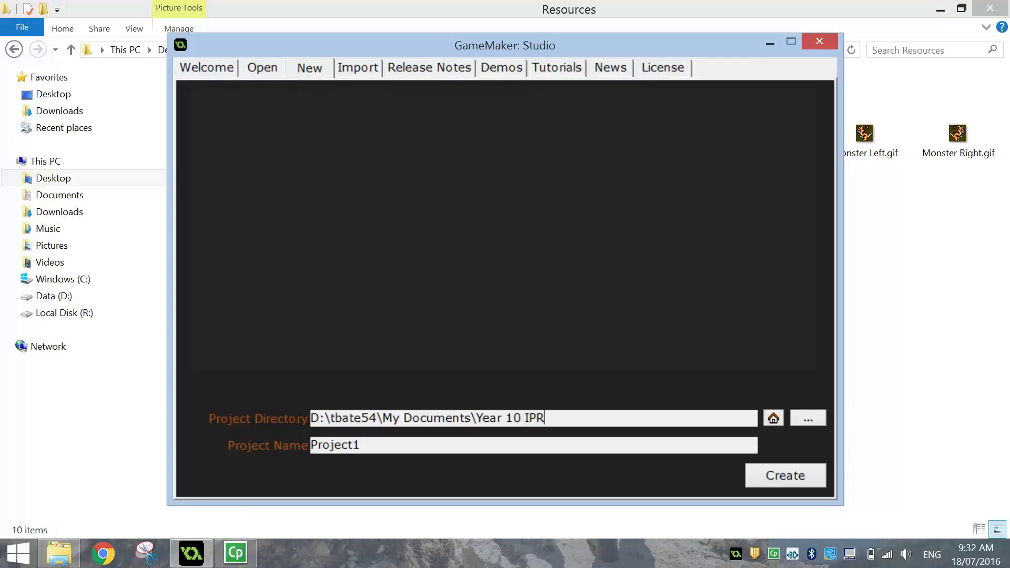
key("shift+Left")
key("shift+Left")
key("shift+Left")
key("shift+Left")
key("shift+Left")
key("shift+Left")
key("shift+Left")
key("shift+Left")
key("shift+Left")
key("shift+Left")
key("shift+Left")
key("shift+Left")
key("shift+Left")
key("shift+Left")
key("shift+Left")
key("shift+Left")
key("shift+Left")
key("shift+Left")
key("shift+Left")
key("shift+Left")
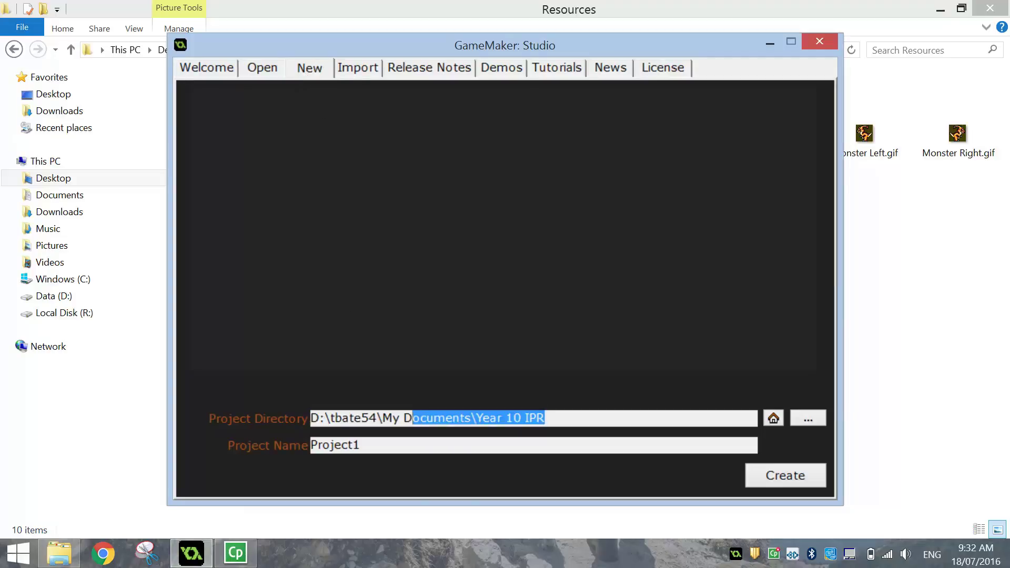
key("shift+Left")
key("shift+Left")
key("shift+Left")
key("shift+Left")
key("shift+Right")
key("shift+Right")
key("shift+Right")
key("shift+Right")
key("shift+Right")
key("shift+Right")
key("shift+Right")
key("shift+Right")
key("shift+Right")
key("shift+Right")
key("shift+Right")
key("shift+Right")
key("shift+Right")
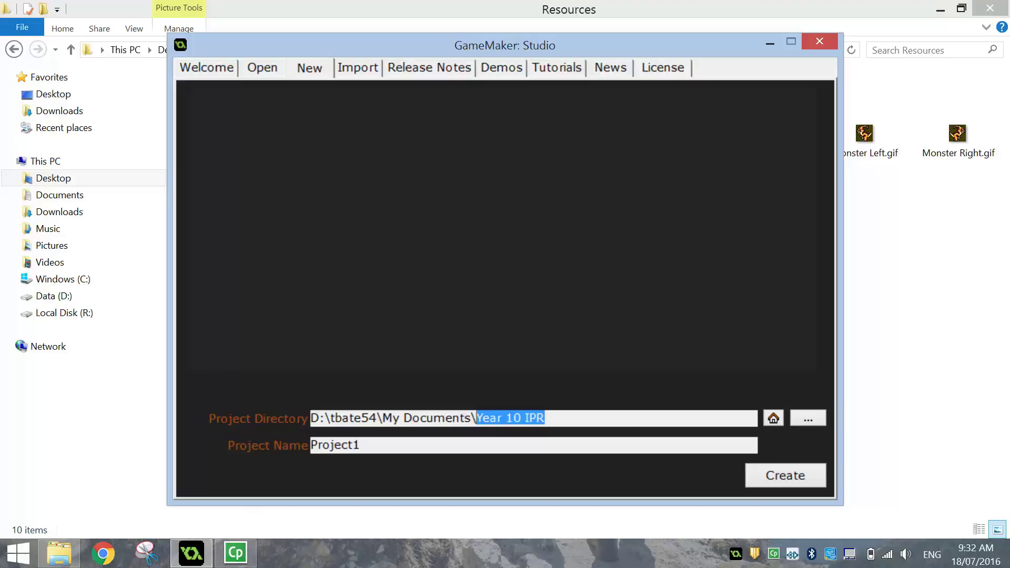
Name the project Shooting and create it in the Year 10 IPR directory
key("Tab")
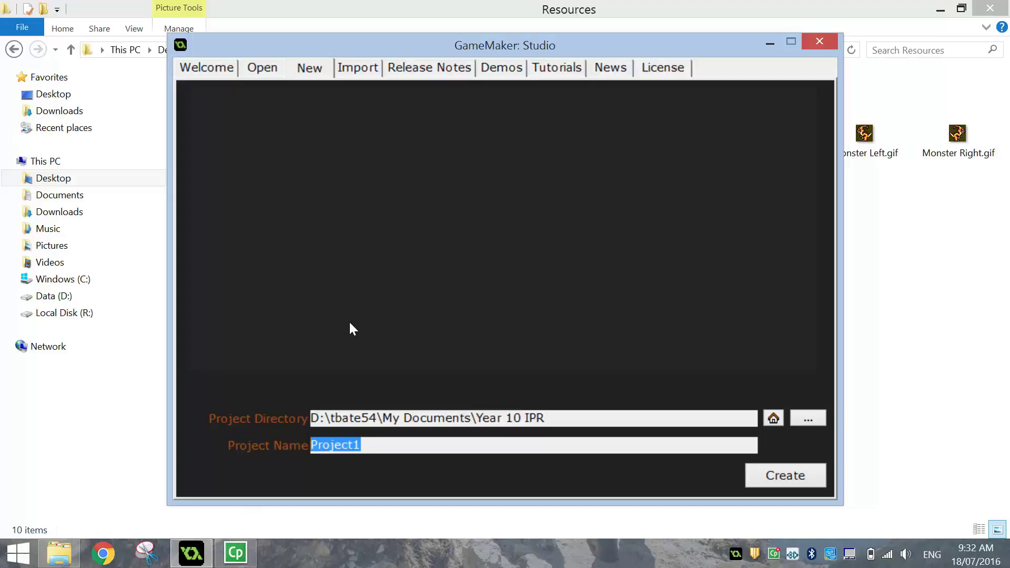
type("Shooting")
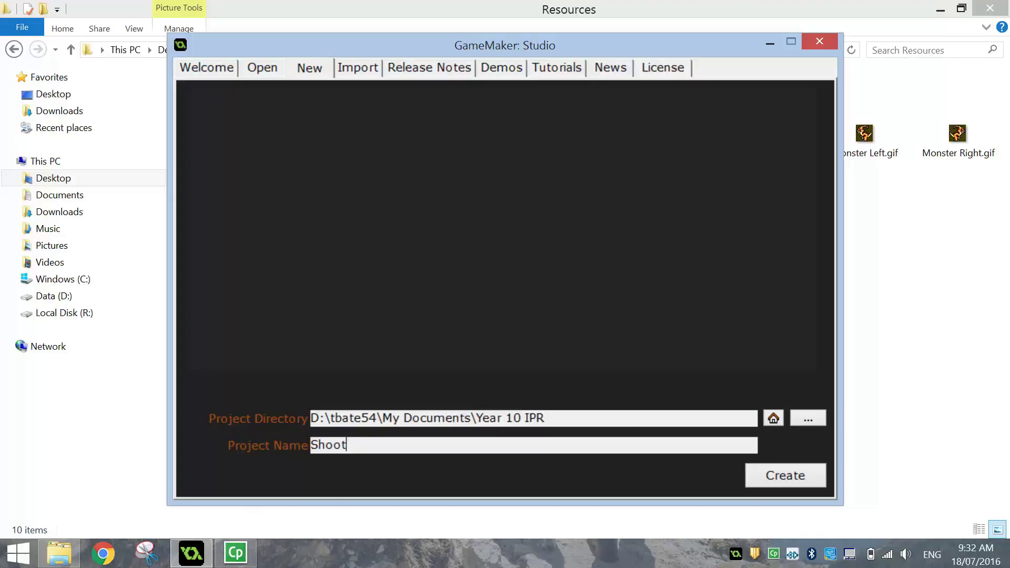
left_click(785, 481)
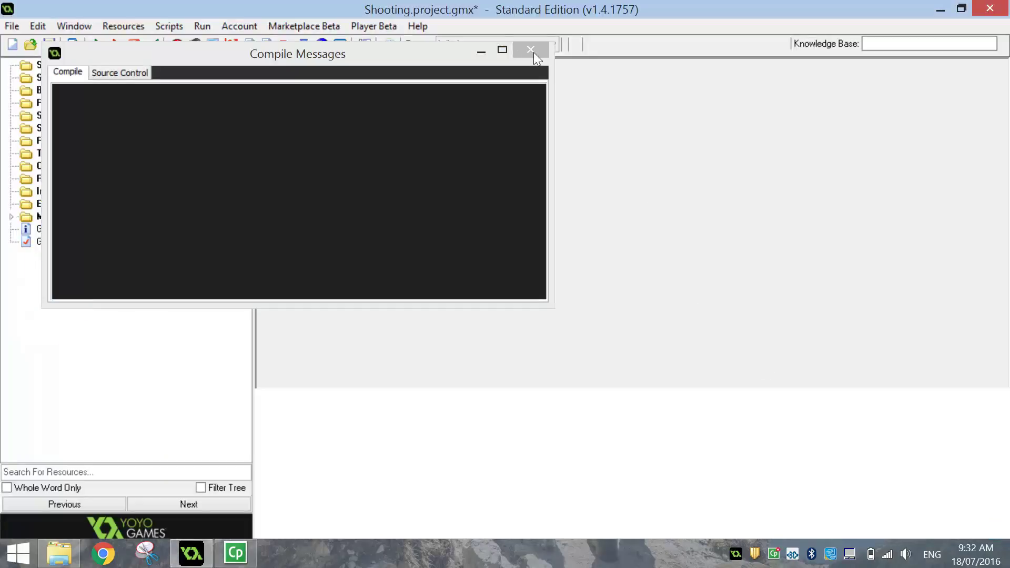
Dismiss the Compile Messages window and maximize the Shooting project's main window
left_click(531, 50)
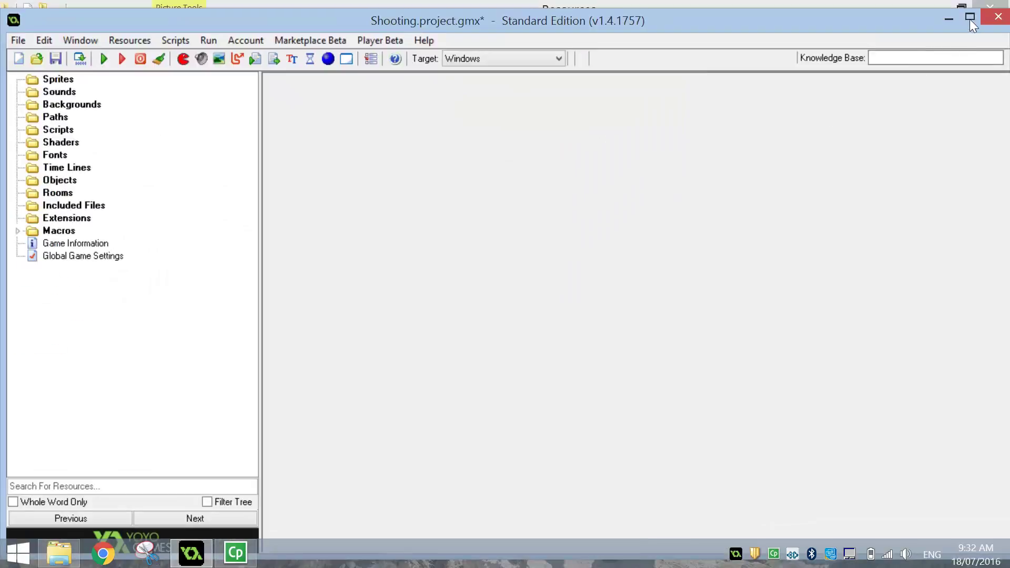
left_click(970, 20)
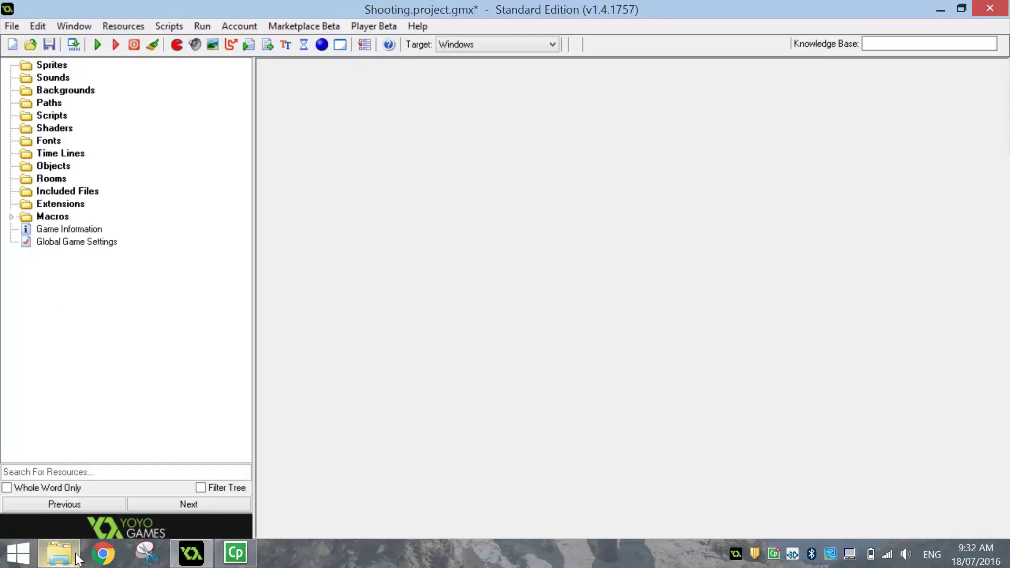
Switch to File Explorer and copy every image and sound file in the How To Shoot Resources folder
left_click(59, 552)
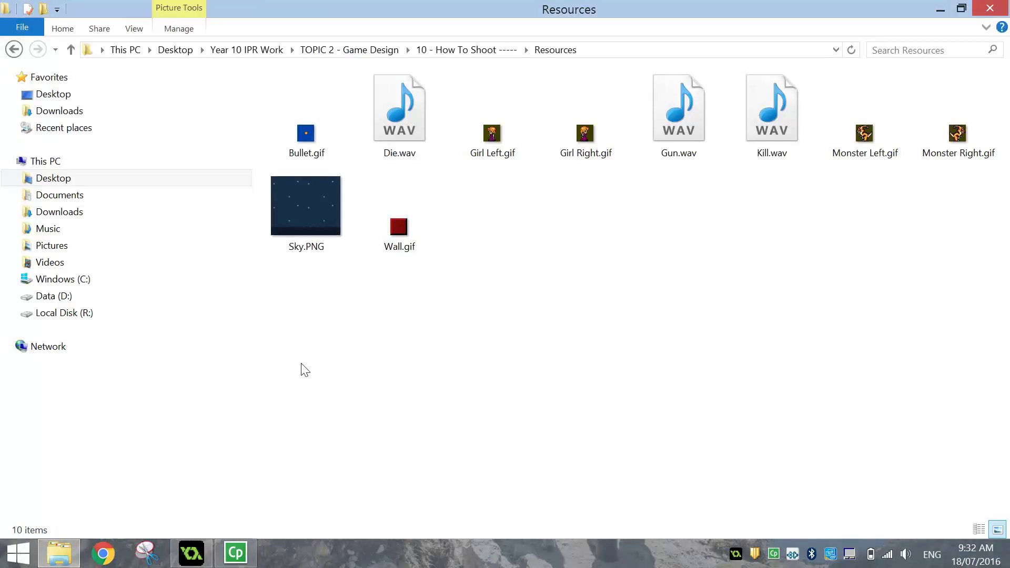
left_click_drag(294, 377, 956, 87)
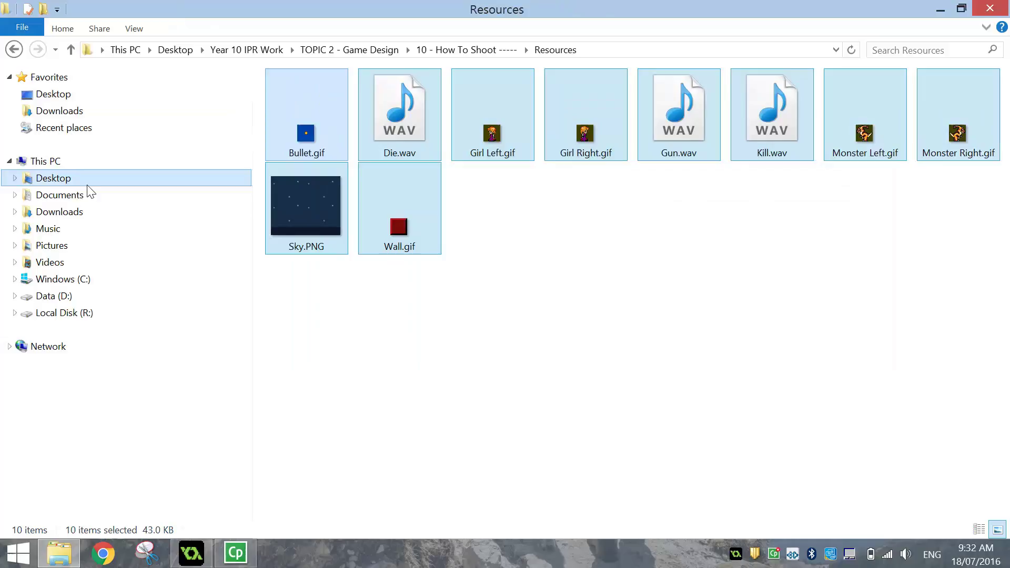
Create a folder named Resources inside Shooting.gmx, located in the Year 10 IPR folder under Documents
left_click(80, 196)
double_click(315, 312)
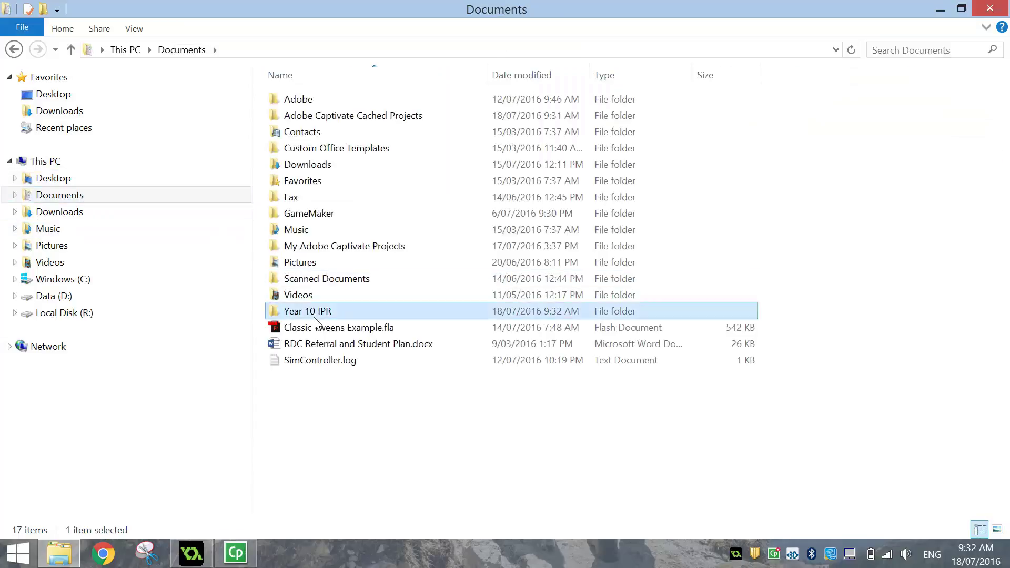
double_click(312, 227)
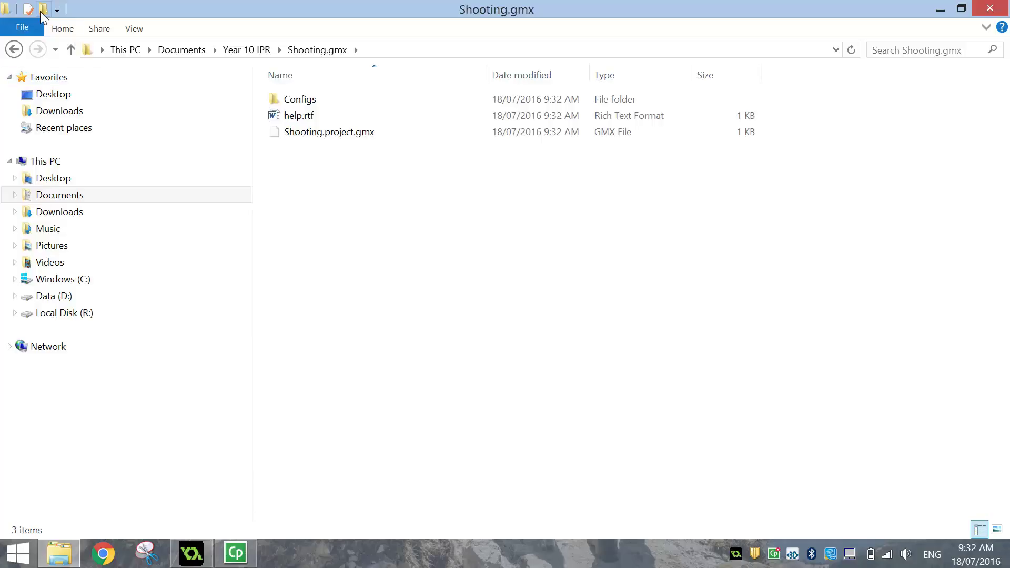
key("ctrl+shift+n")
type("Resources")
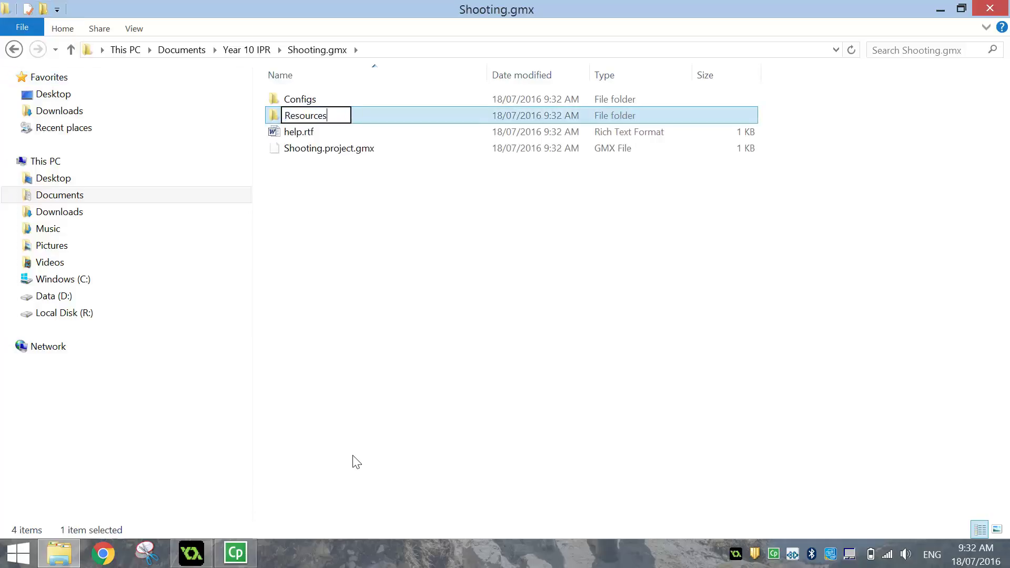
key("Return")
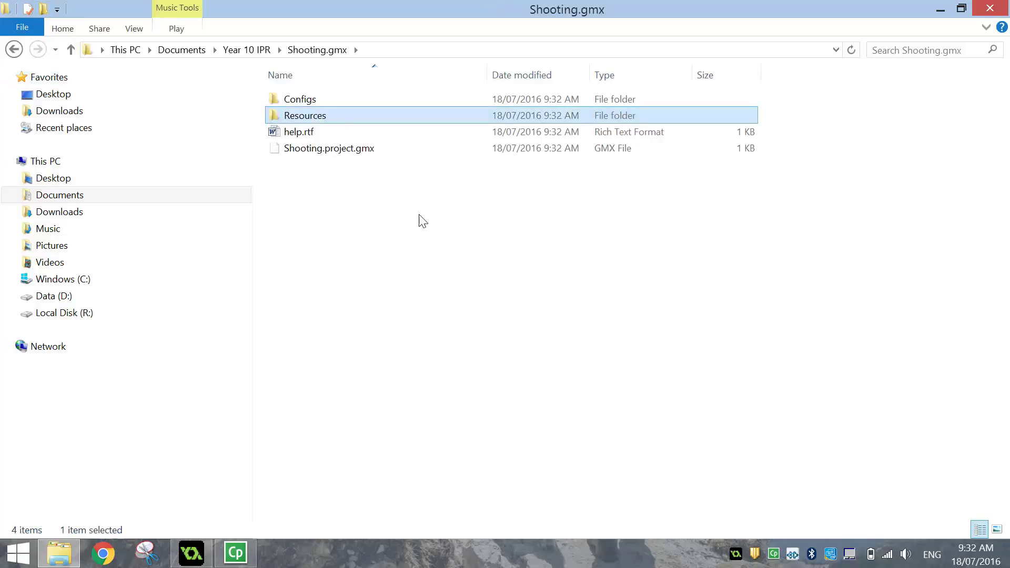
Paste the copied image and sound files into the project's new Resources folder
double_click(330, 115)
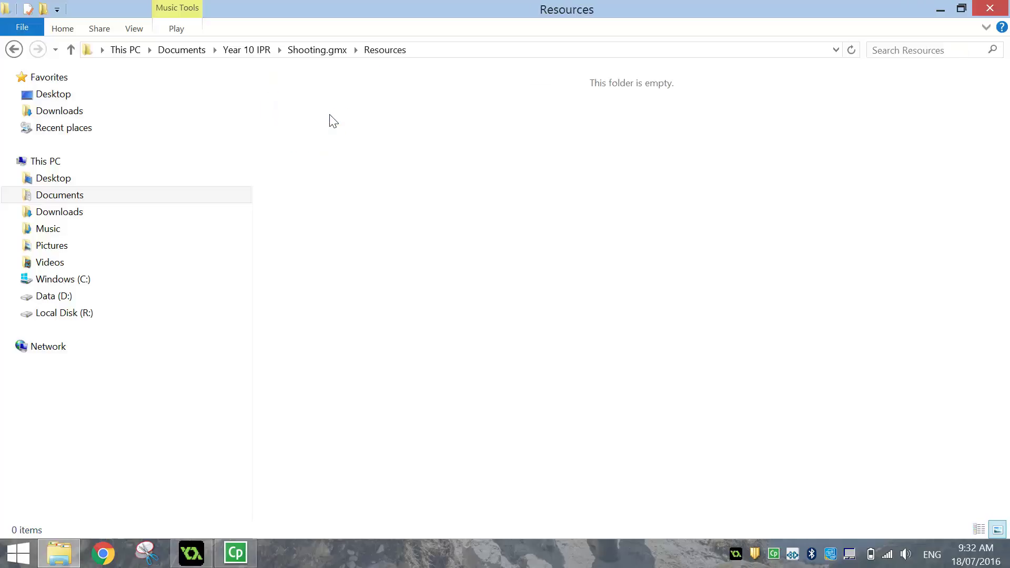
key("ctrl+v")
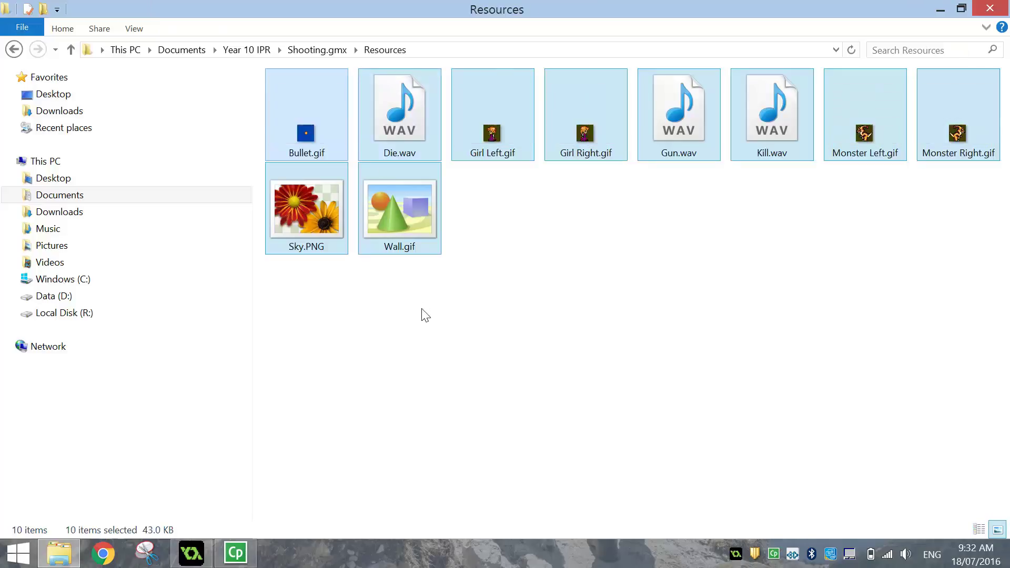
left_click(427, 316)
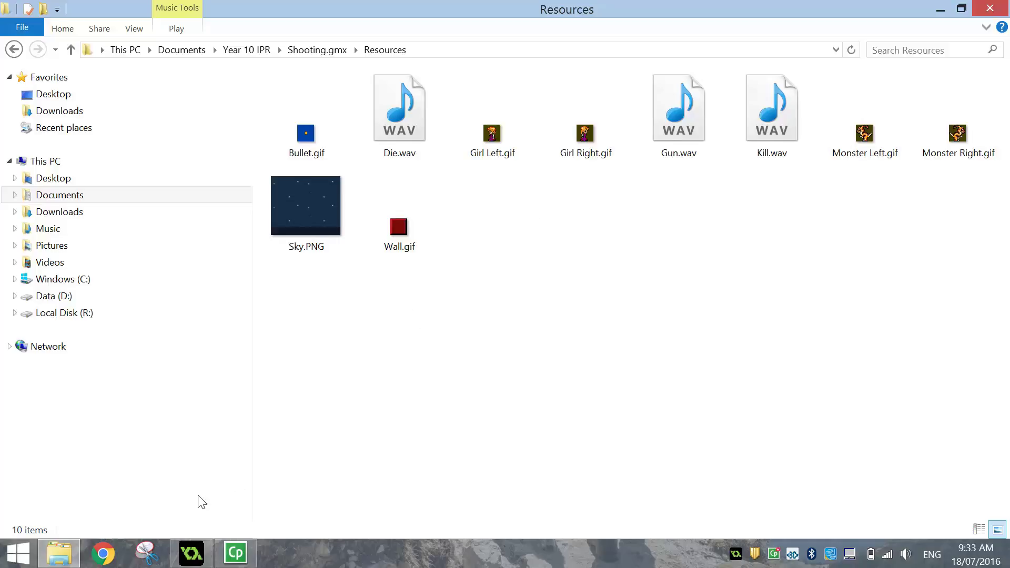
Back in GameMaker: Studio, create a sprite and load Bullet.gif from the Resources folder with its background removed
left_click(190, 556)
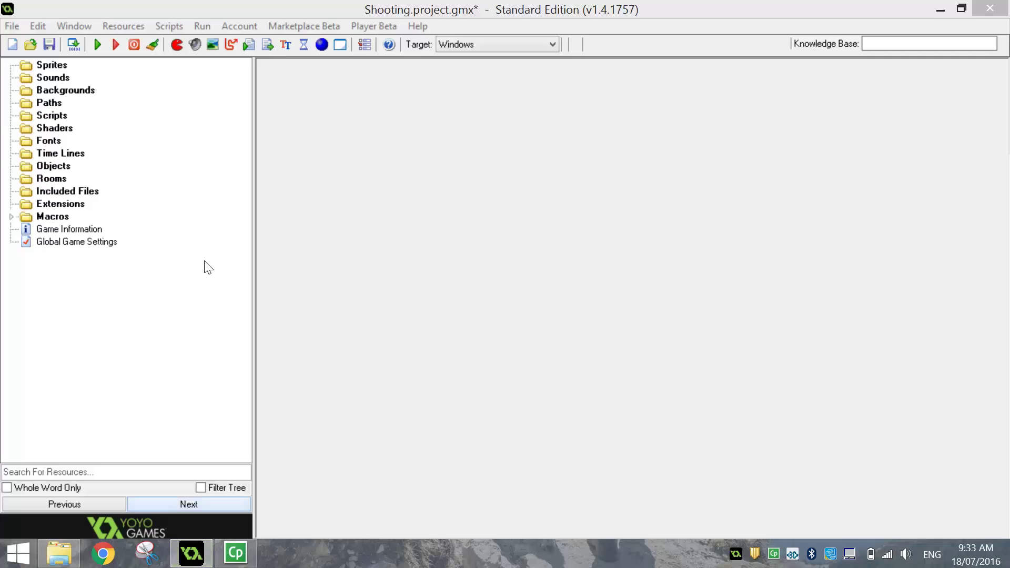
left_click(176, 45)
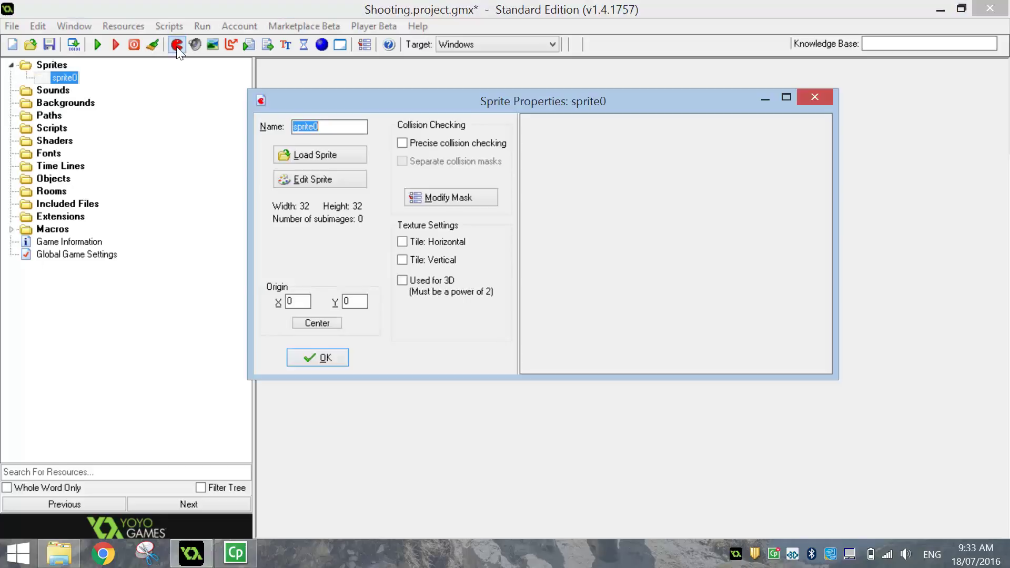
left_click(295, 156)
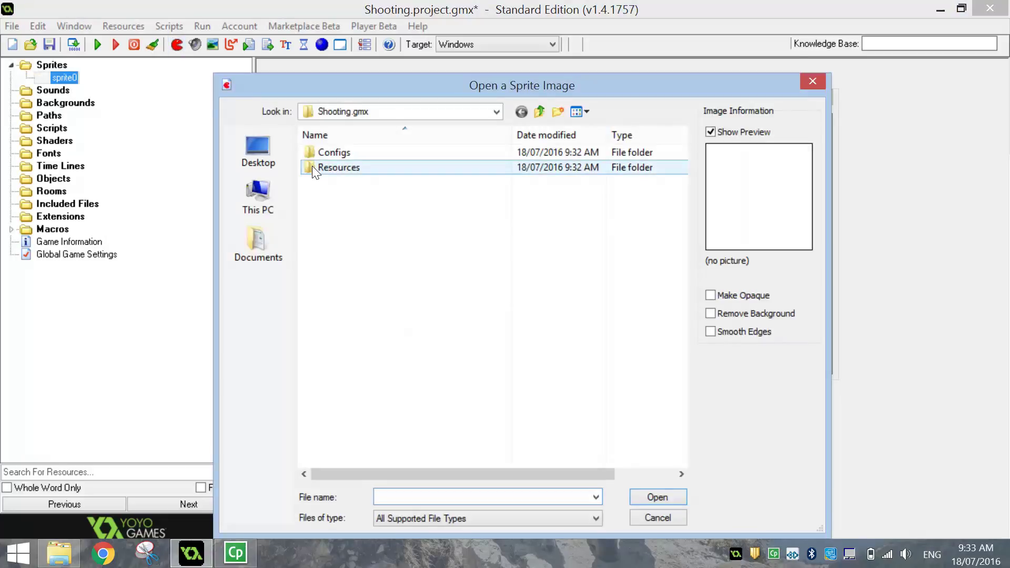
left_click(312, 167)
double_click(312, 167)
left_click(333, 149)
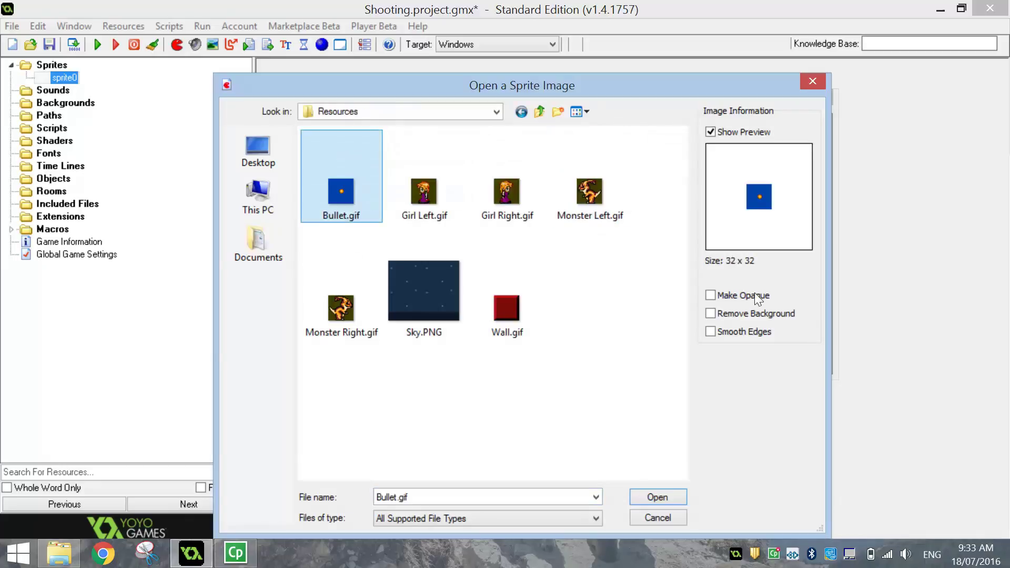
left_click(731, 314)
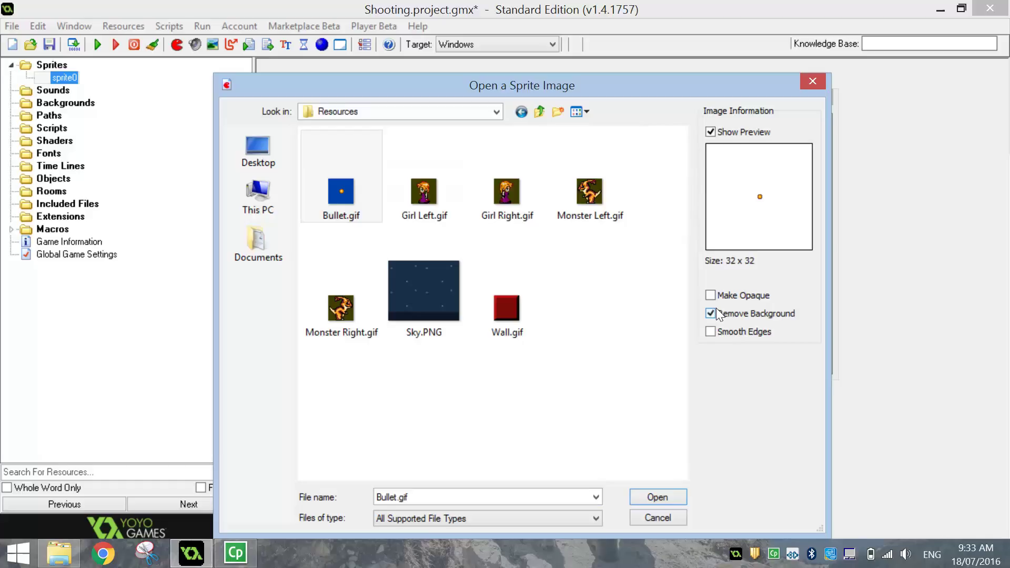
left_click(660, 494)
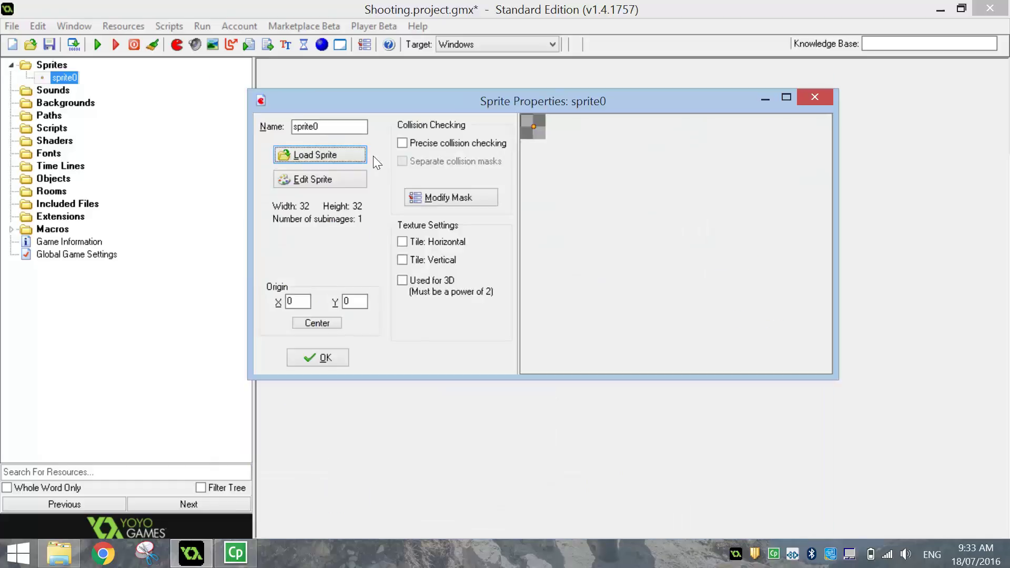
Rename the bullet sprite as spr_bullet and accept its properties
double_click(344, 128)
type("spr")
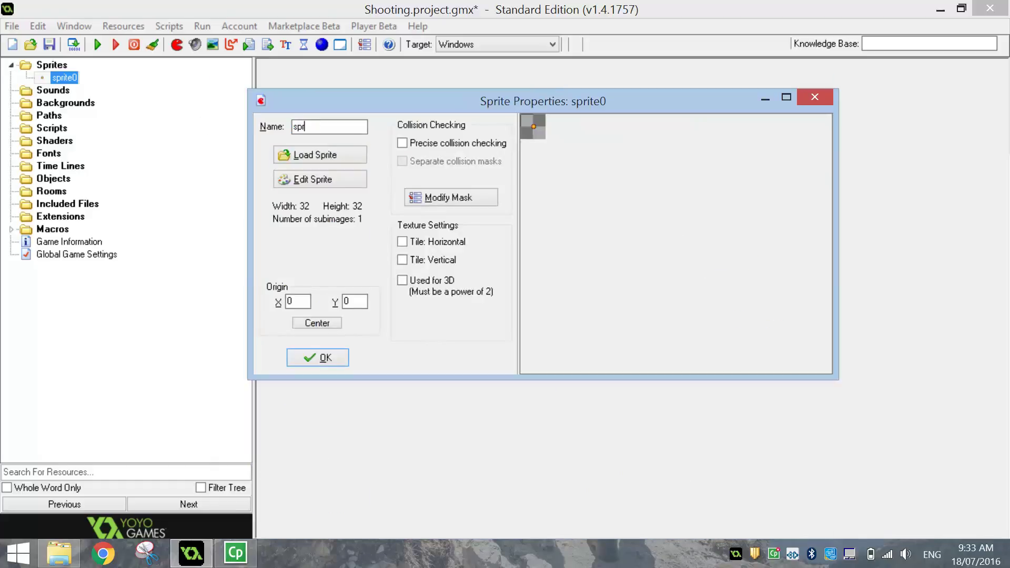
left_click(291, 356)
Create a sprite from Girl Left.gif in the Resources folder with its background removed, and name it spr_girlLeft
left_click(176, 46)
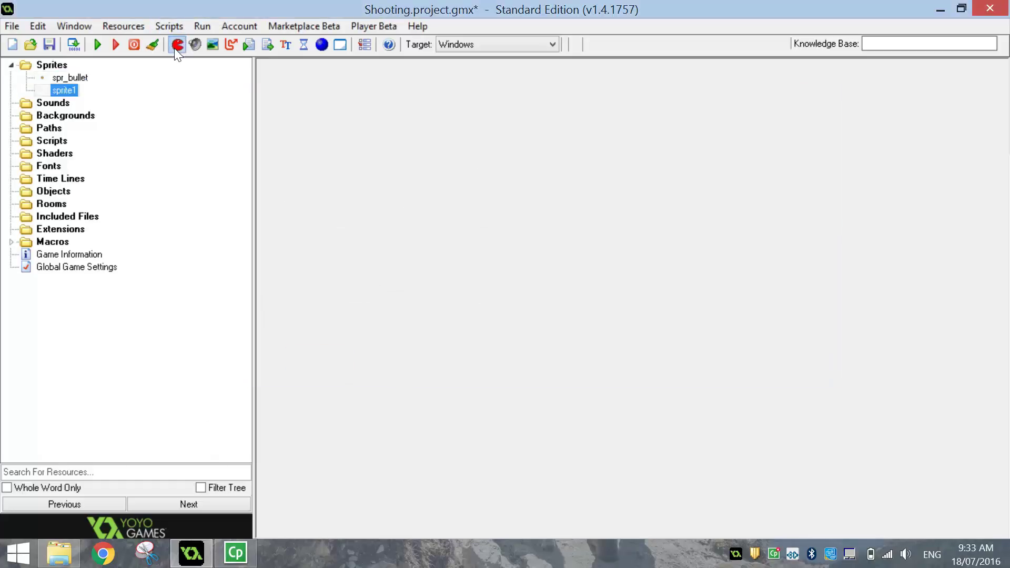
left_click(295, 154)
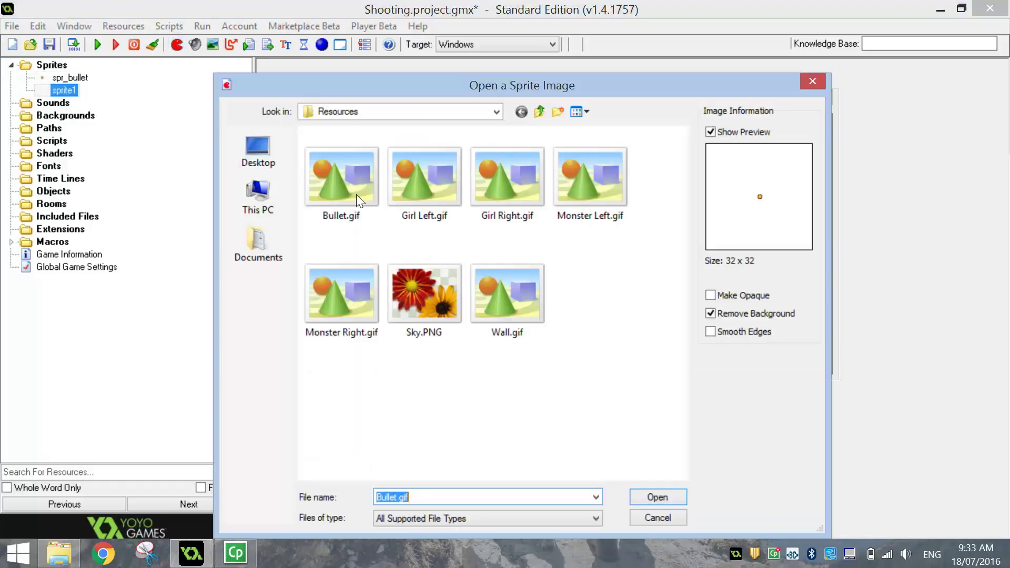
left_click(410, 182)
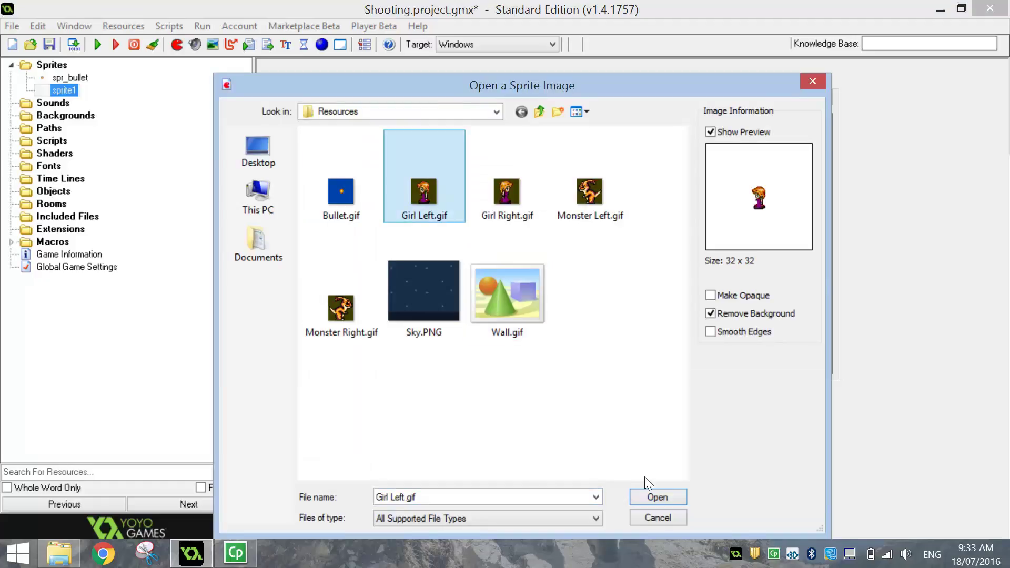
left_click(653, 497)
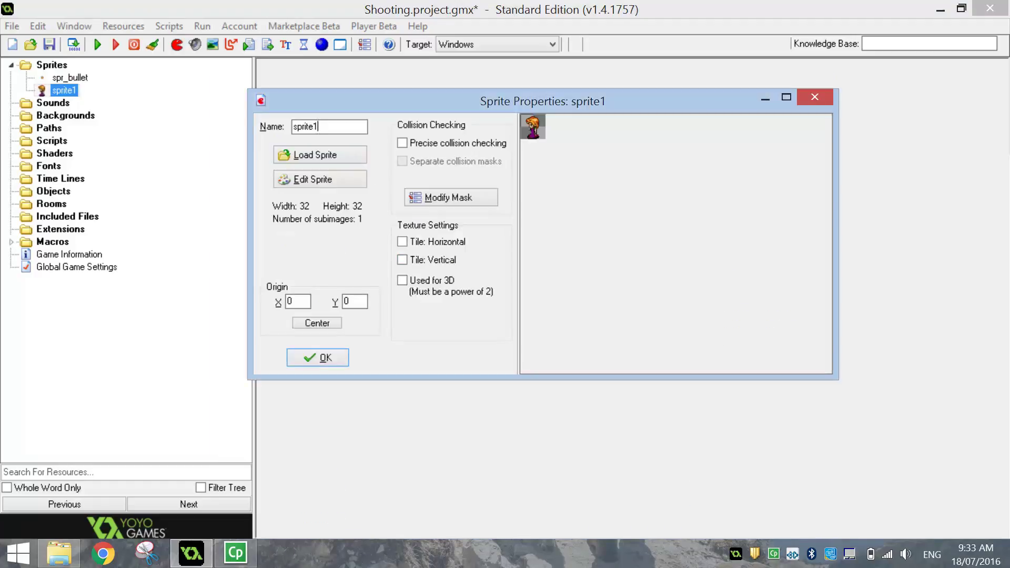
double_click(315, 126)
type("spr")
left_click(293, 358)
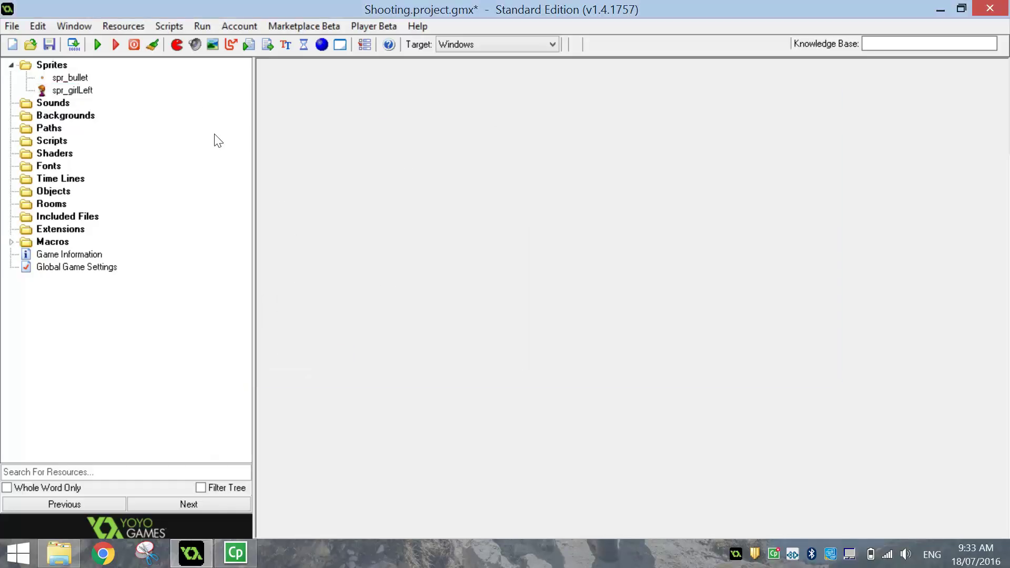
Create a sprite from Girl Right.gif and name it spr_girlRight
left_click(176, 44)
left_click(311, 162)
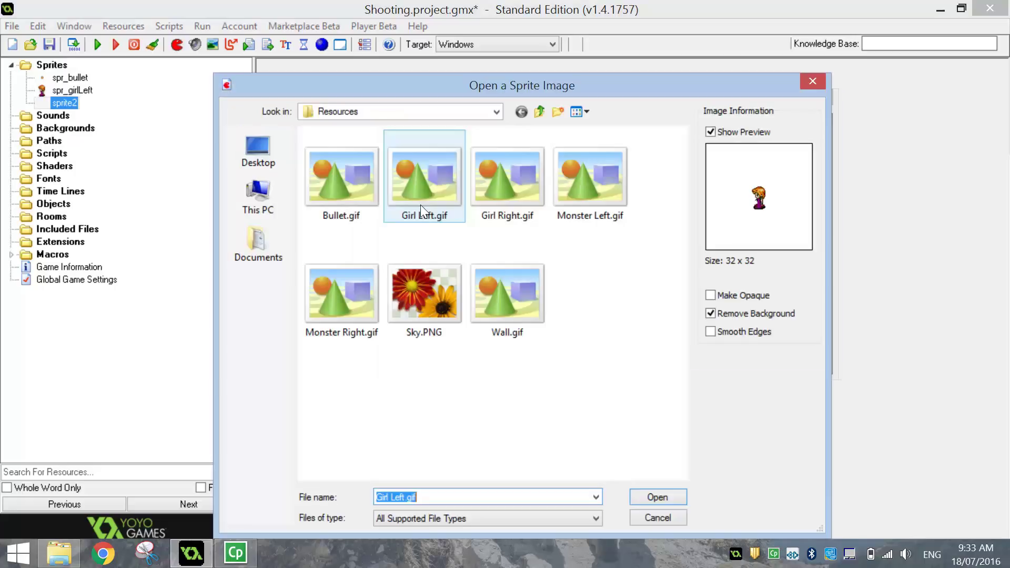
left_click(511, 199)
left_click(658, 497)
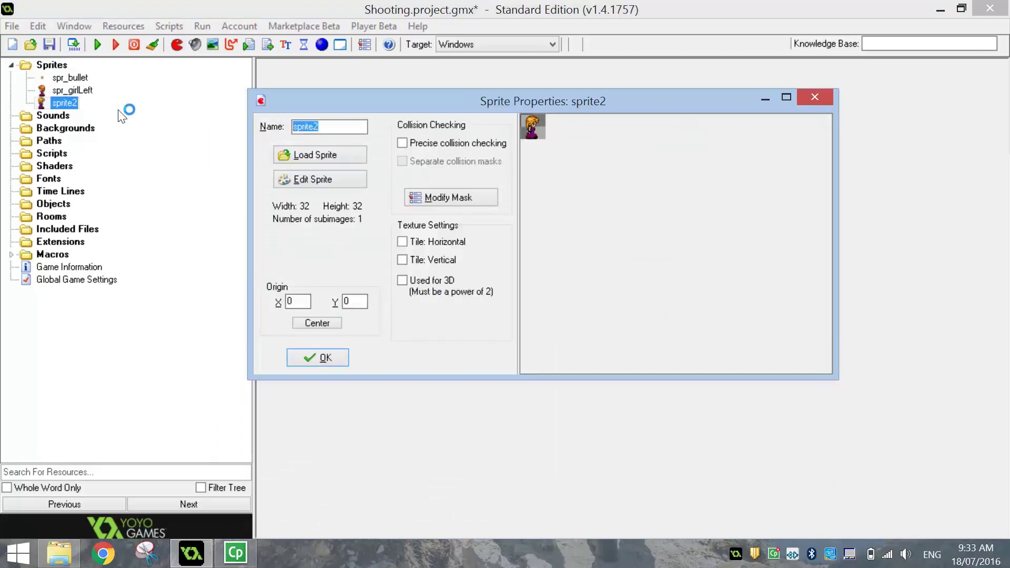
type("spr")
left_click(343, 357)
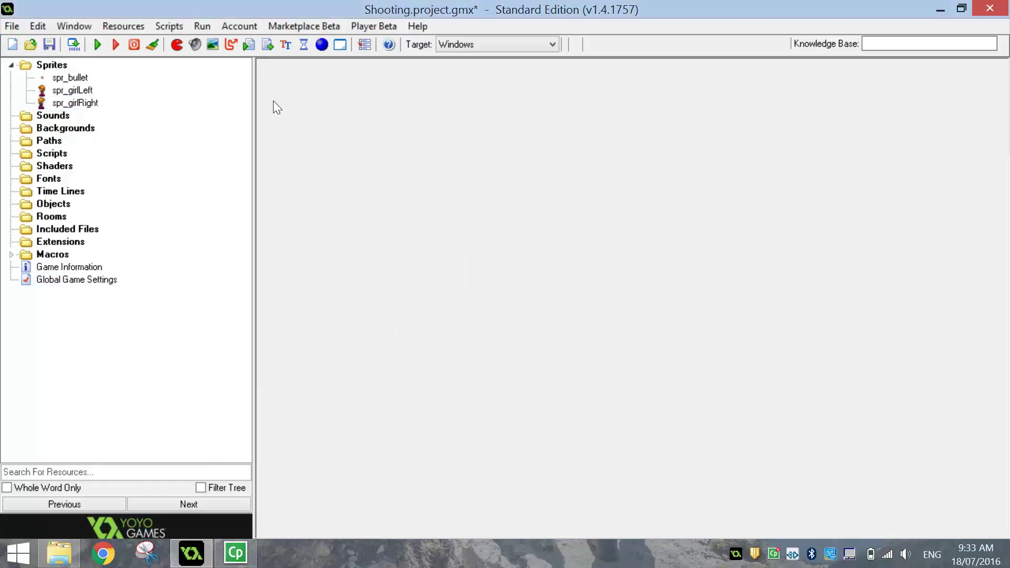
Create a sprite from Monster Left.gif with its background removed, and name it spr_monsterLeft
left_click(181, 40)
left_click(362, 150)
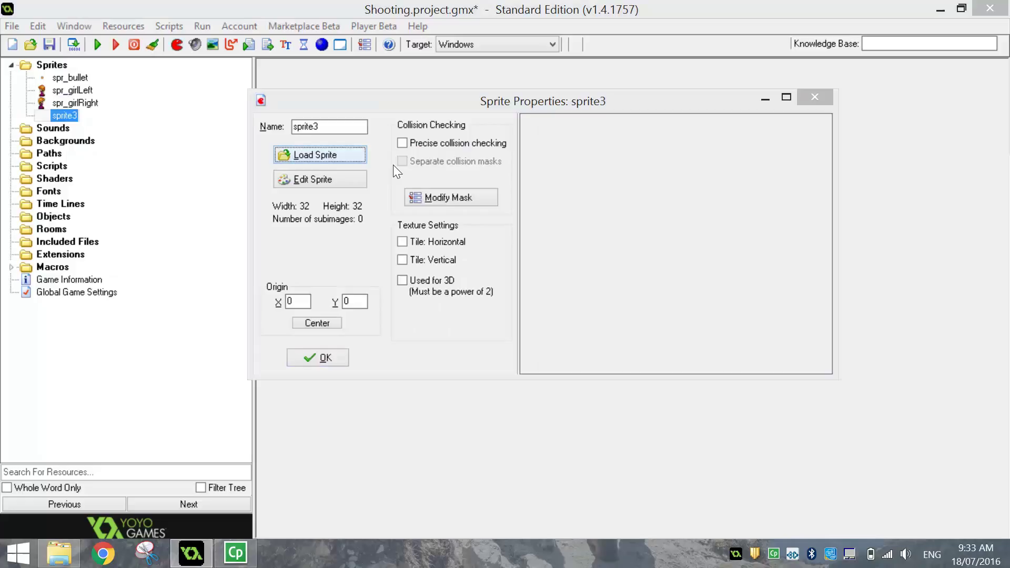
left_click(576, 169)
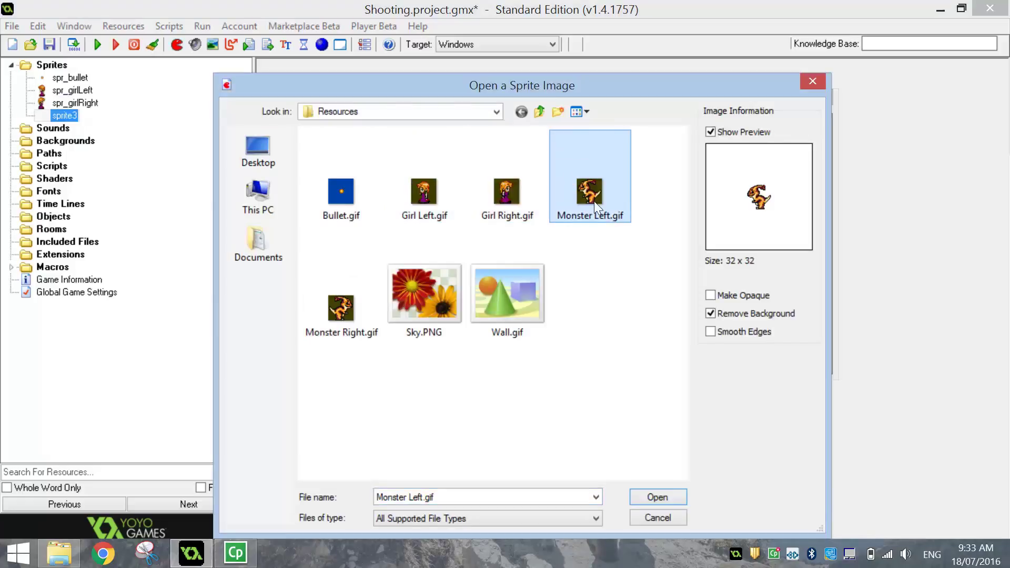
left_click(657, 497)
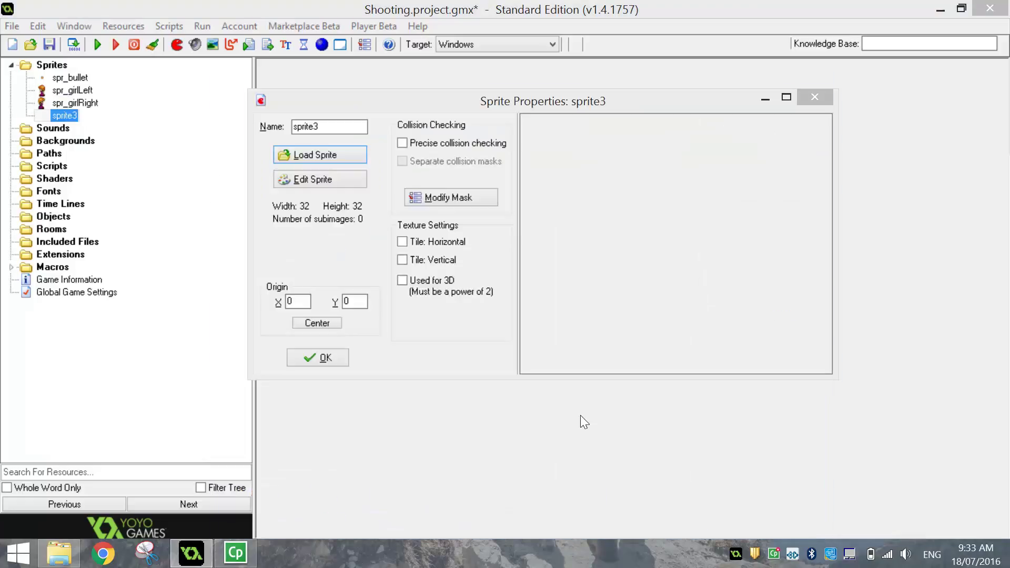
type("spr")
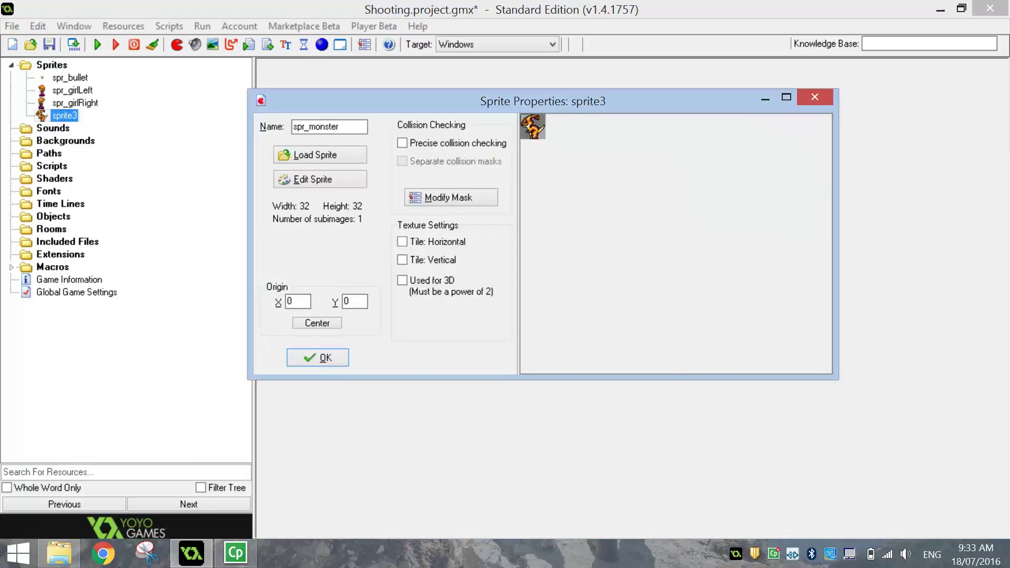
key("Return")
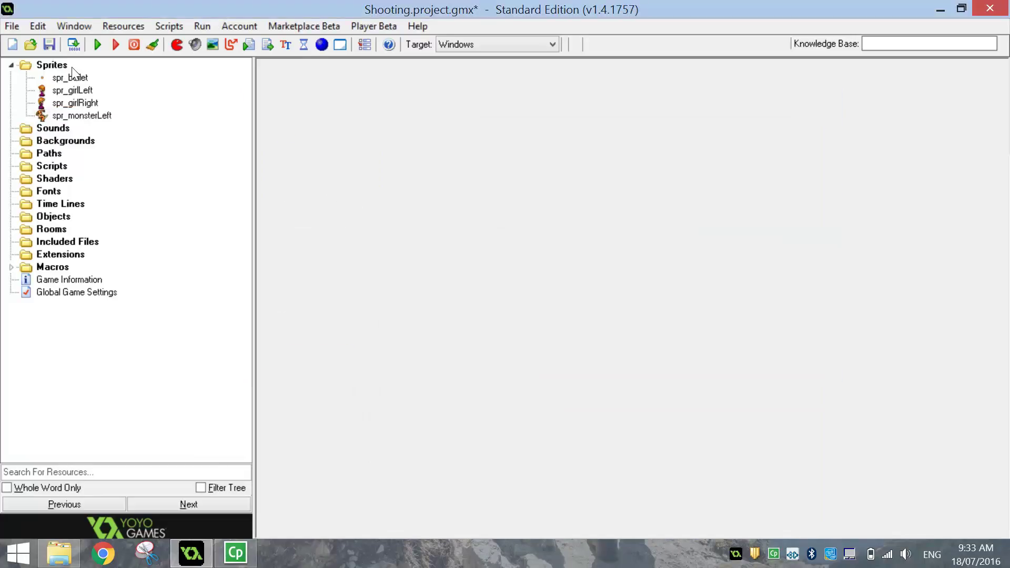
Create a sprite from Monster Right.gif with its background removed, and name it spr_monsterRight
left_click(177, 45)
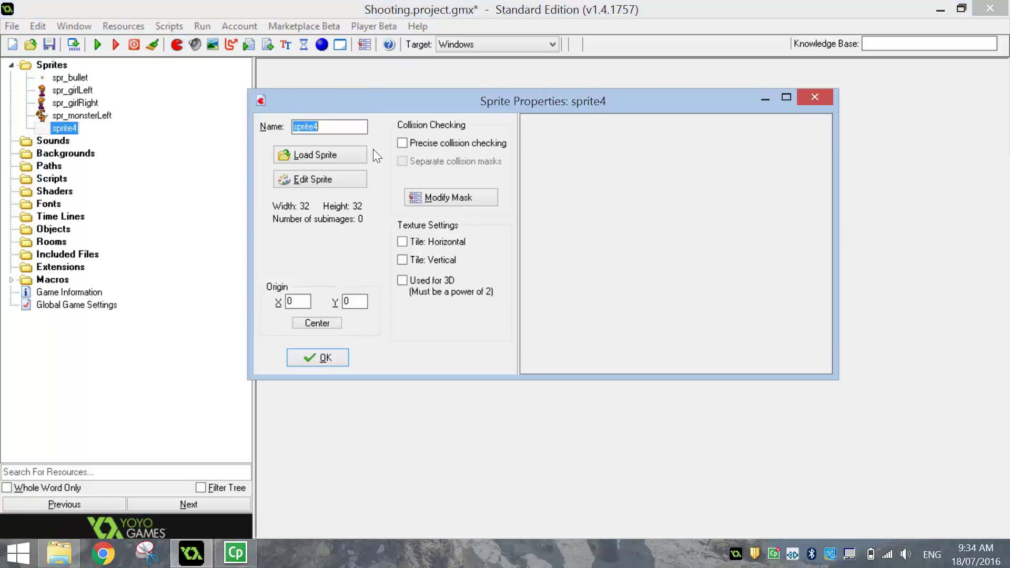
left_click(352, 155)
double_click(364, 311)
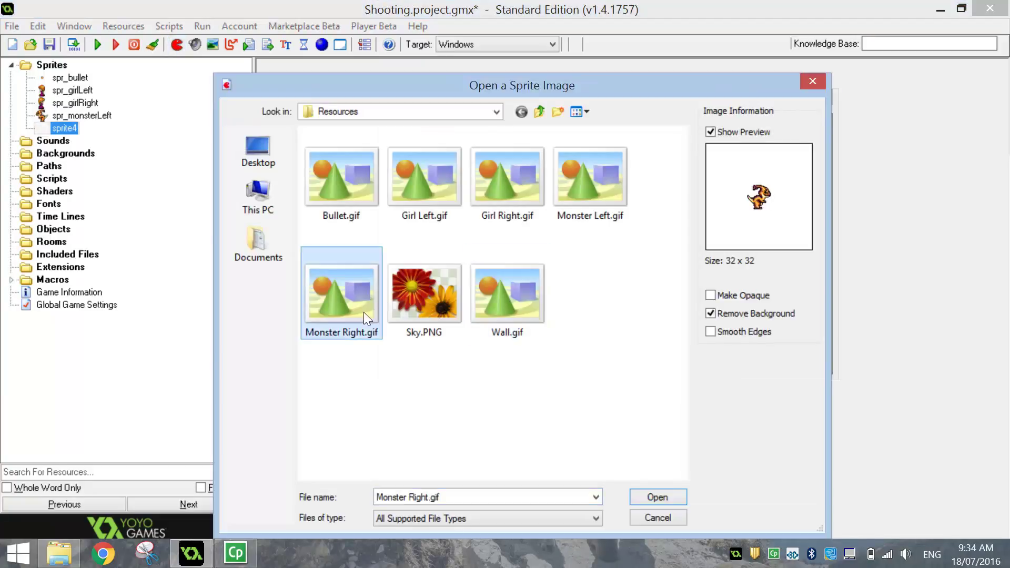
type("spr_monsterRight")
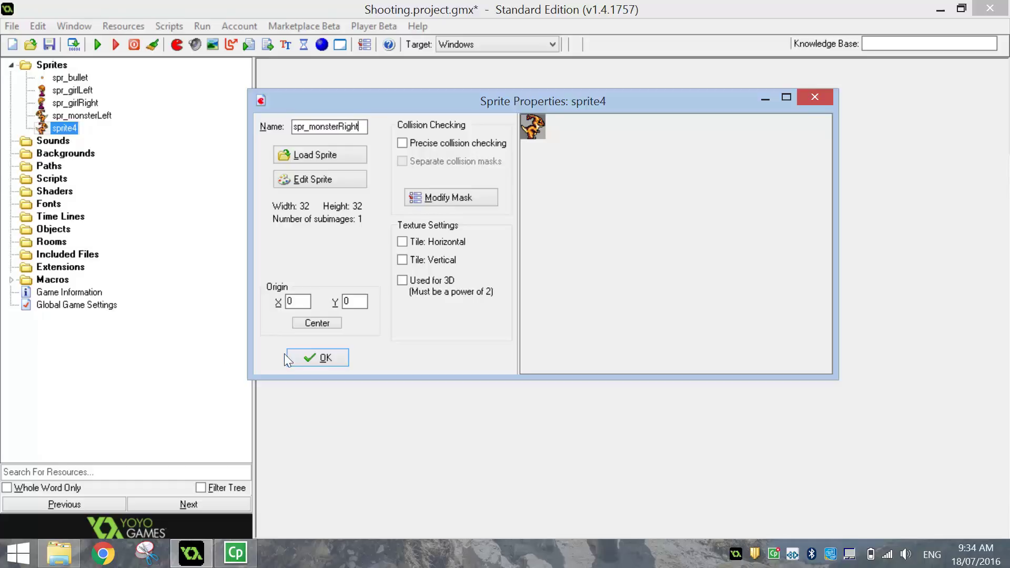
left_click(318, 357)
Create a sprite from Wall.gif without removing its background, and name it spr_wall
left_click(182, 44)
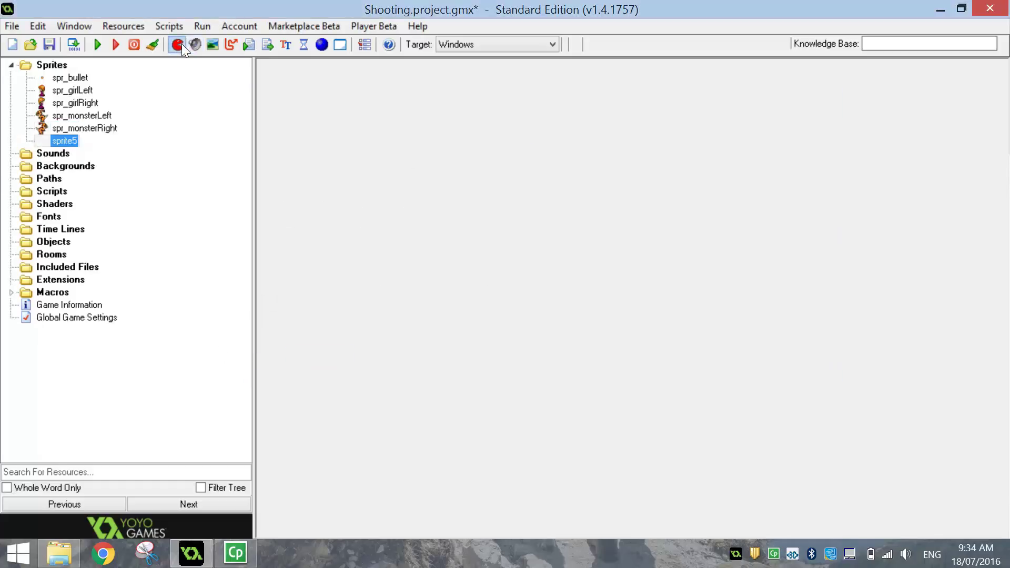
left_click(309, 154)
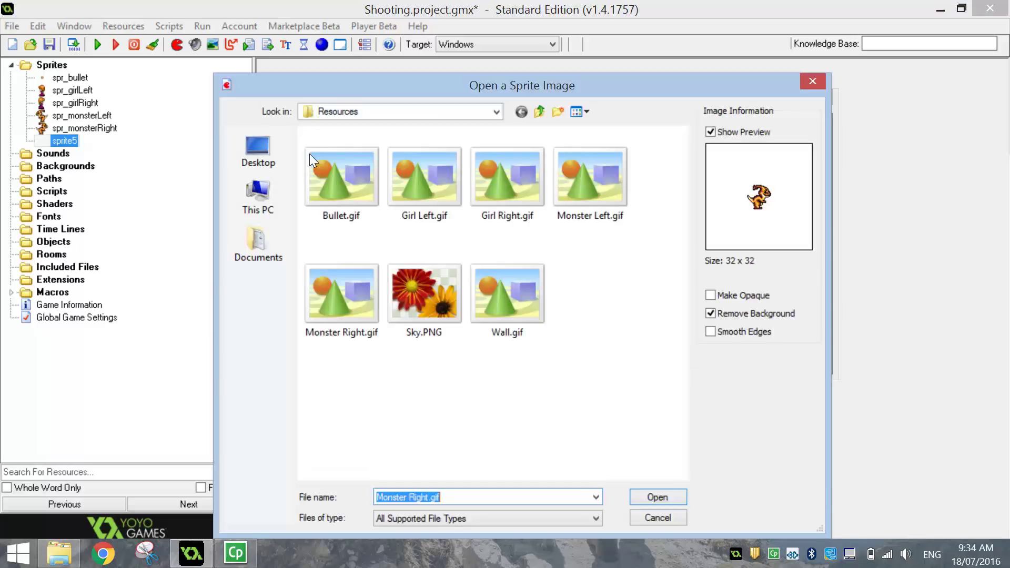
left_click(416, 316)
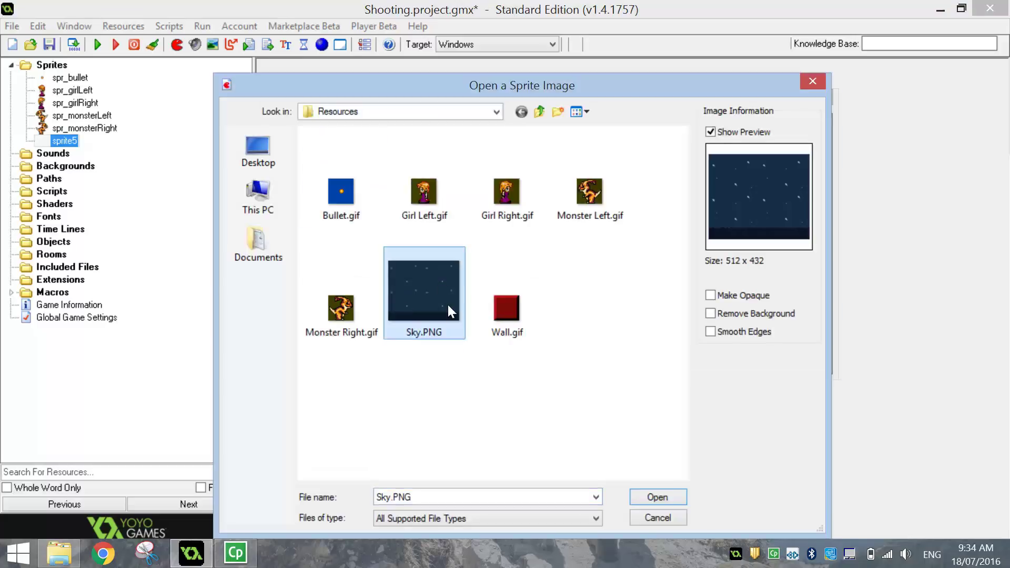
left_click(527, 303)
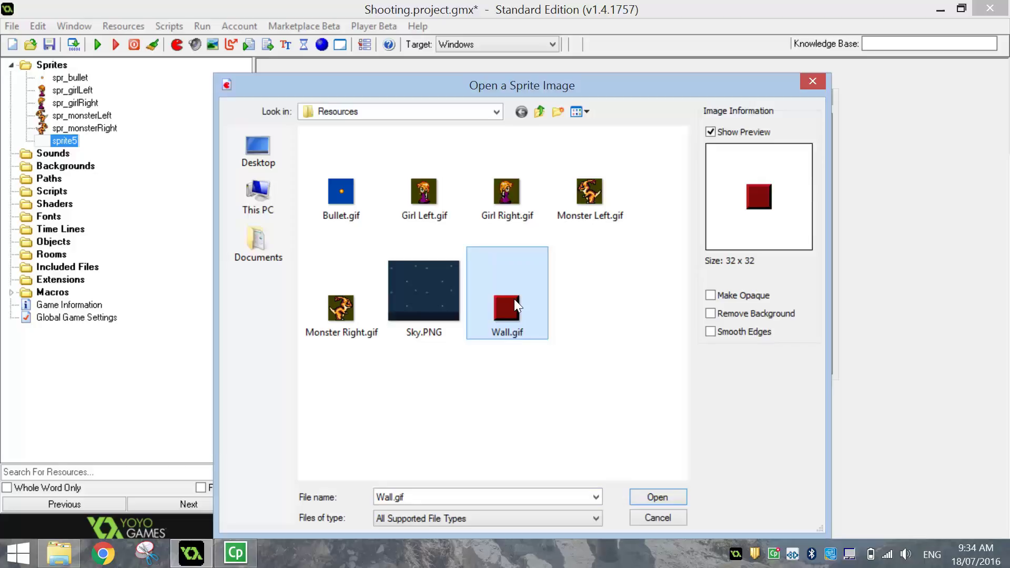
left_click(733, 315)
left_click(716, 313)
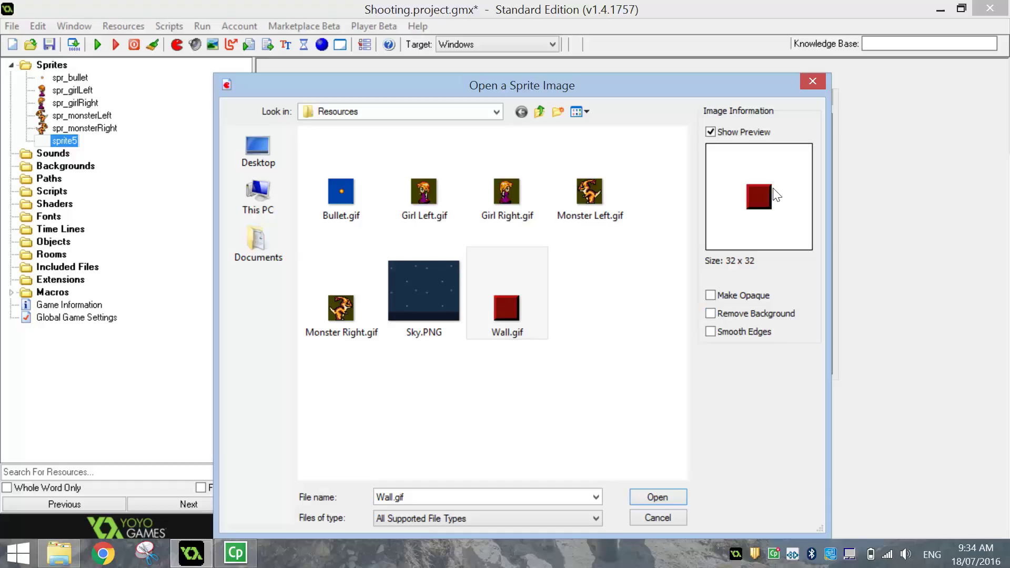
left_click(653, 499)
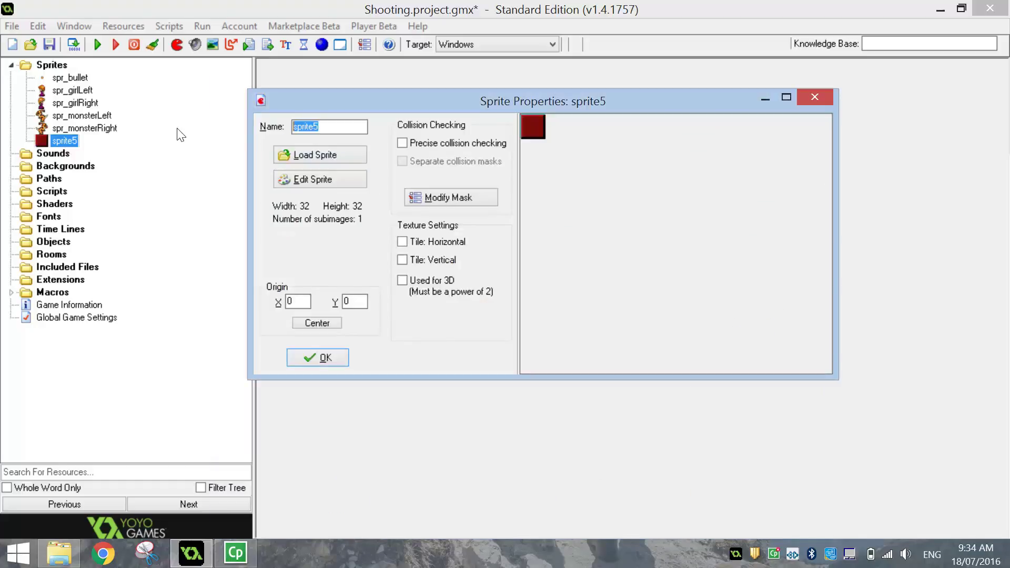
type("spr_wall")
key("Return")
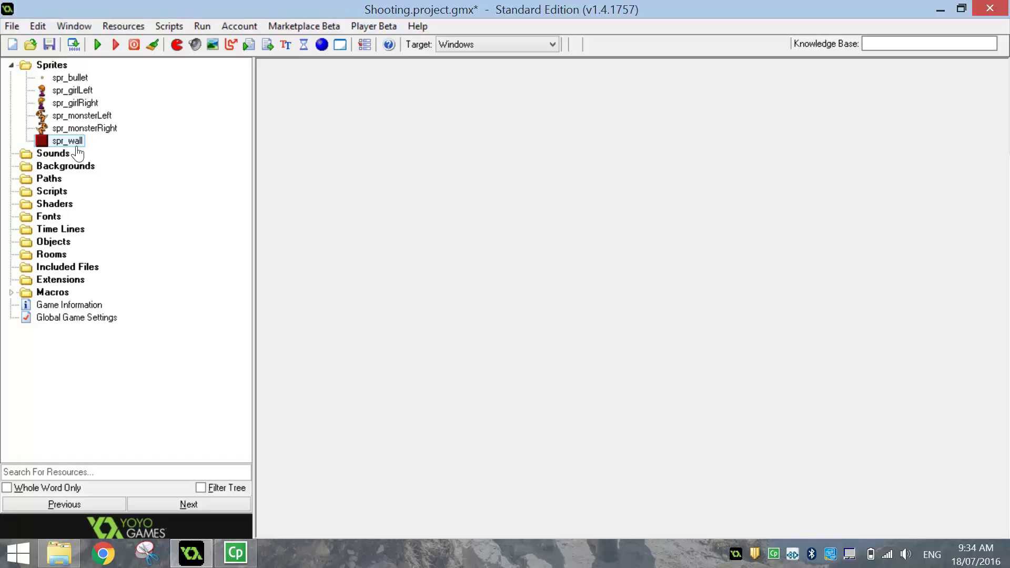
Create a sound from Die.wav in the Resources folder and name it snd_die
left_click(193, 44)
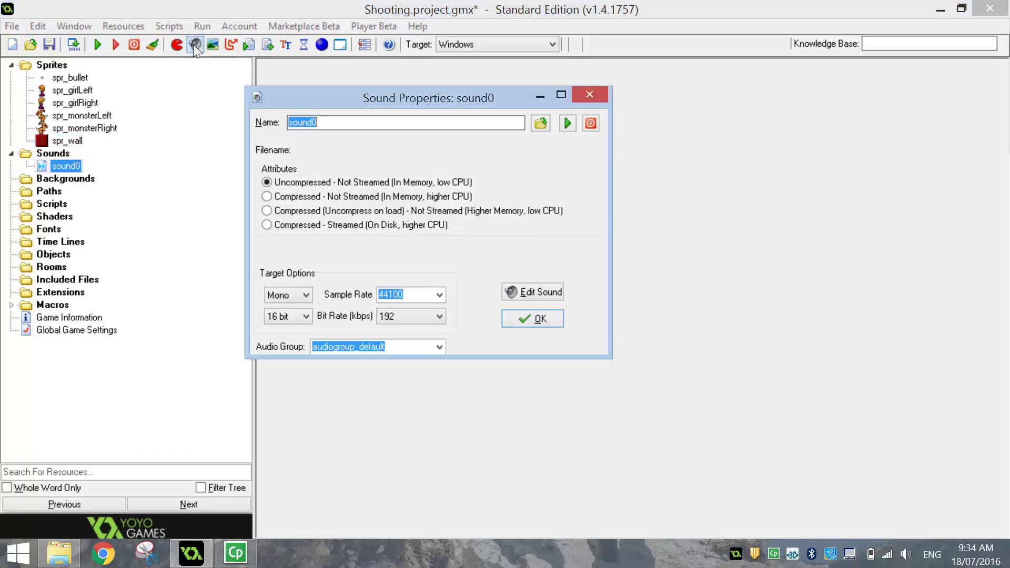
left_click(534, 125)
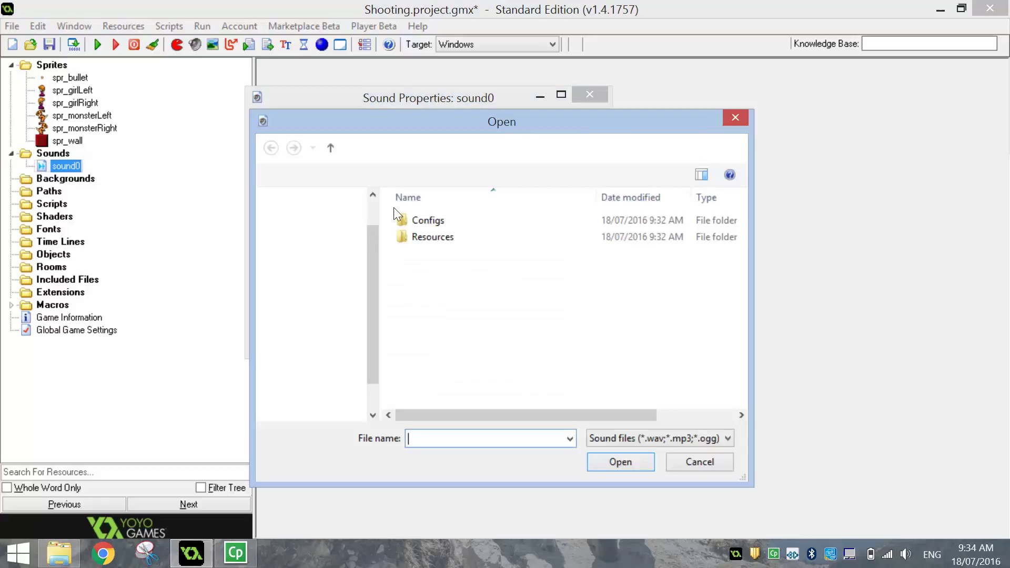
double_click(409, 234)
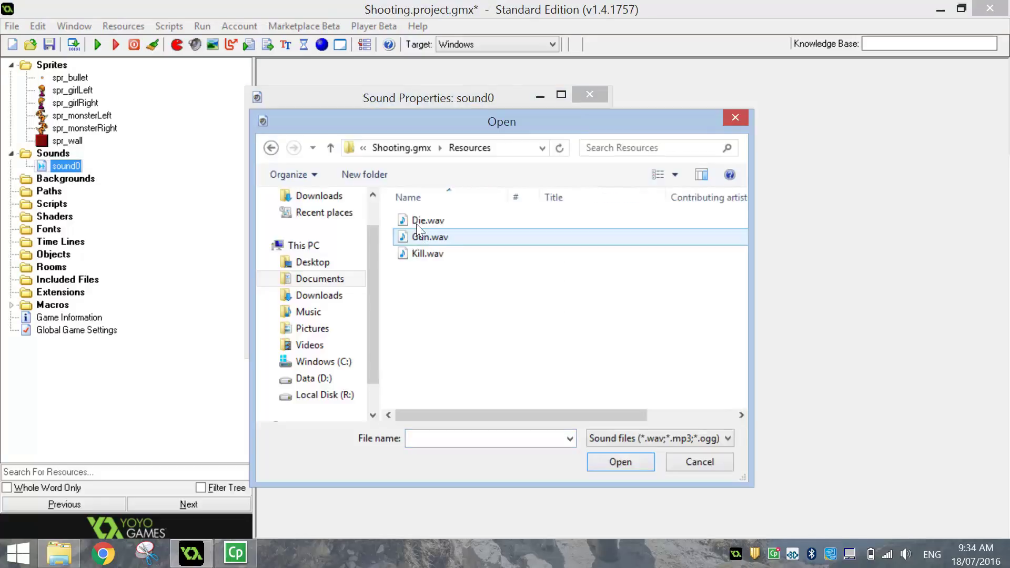
double_click(415, 220)
type("s")
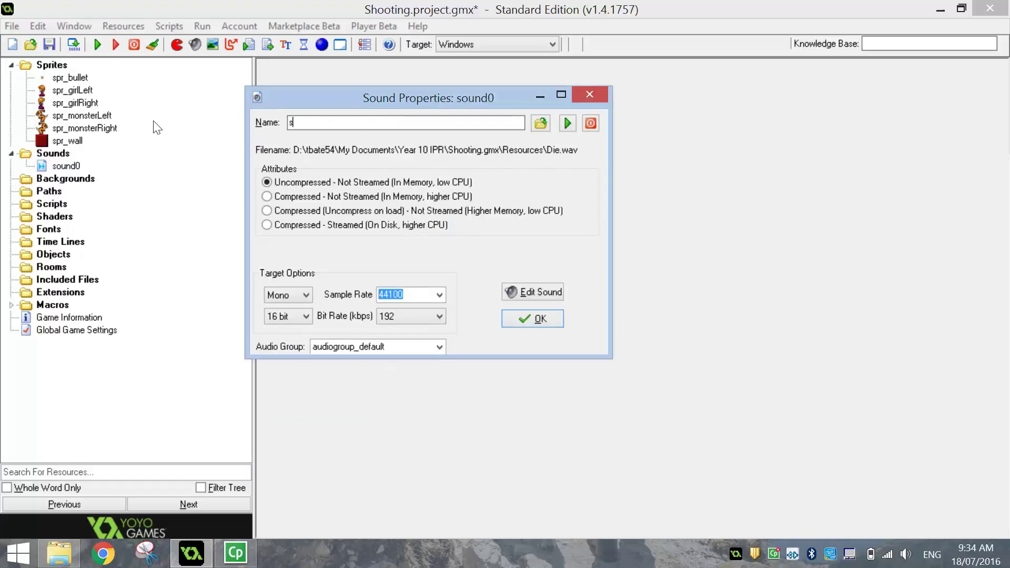
type("nd_die")
left_click(524, 317)
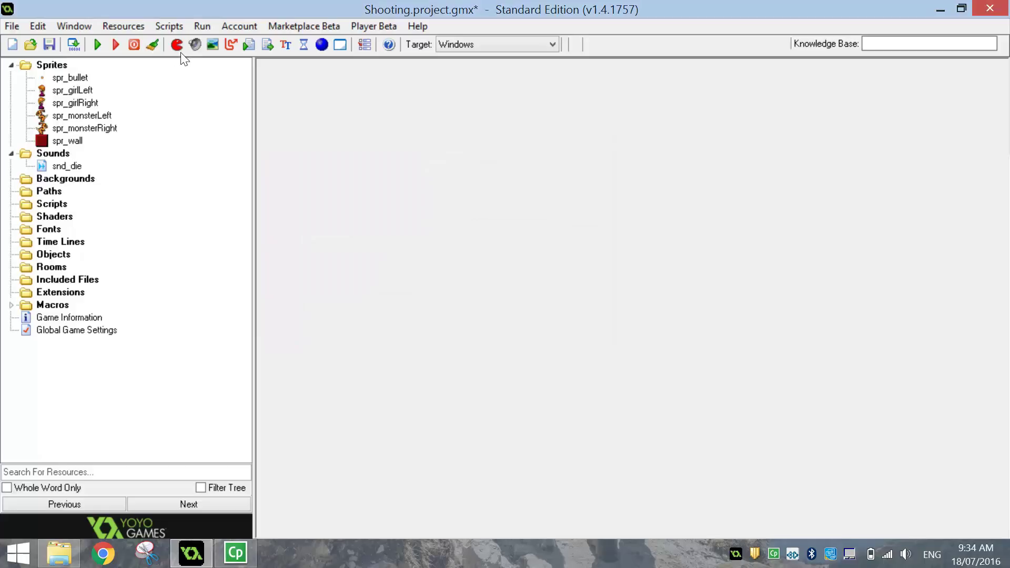
Create a sound from Gun.wav in the Resources folder and name it snd_gun
left_click(195, 44)
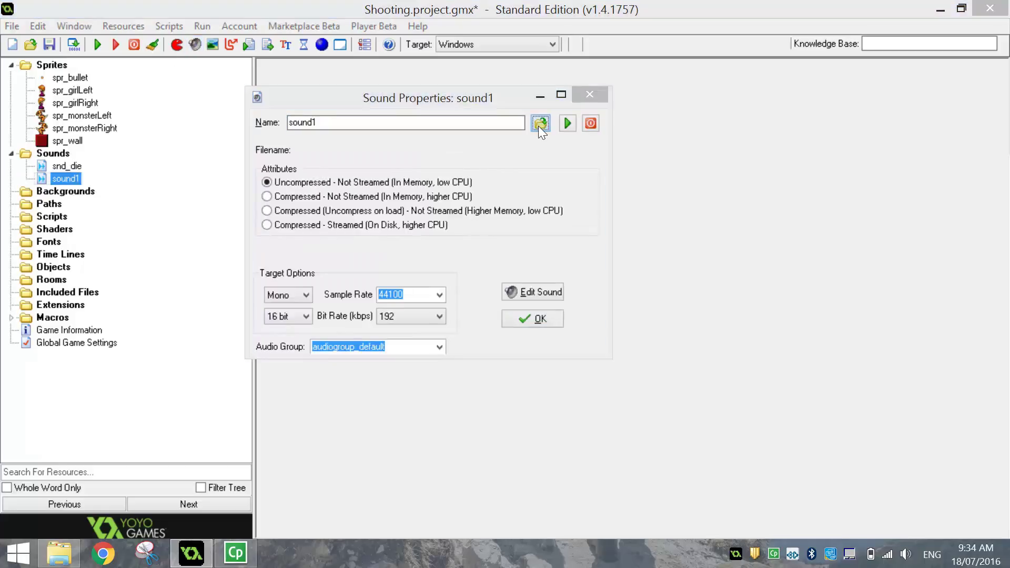
left_click(540, 123)
double_click(440, 234)
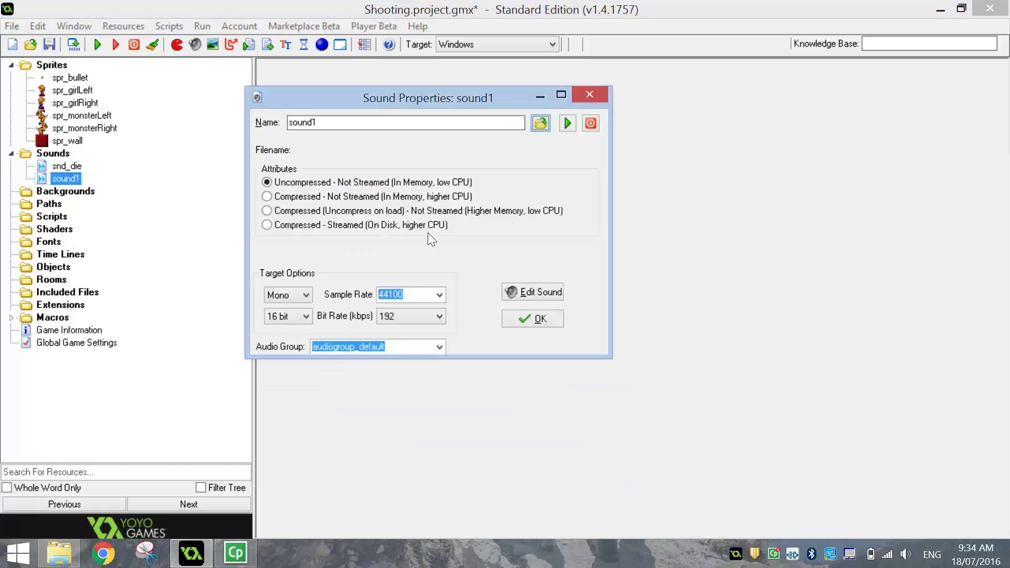
key("shift+Tab")
type("snd")
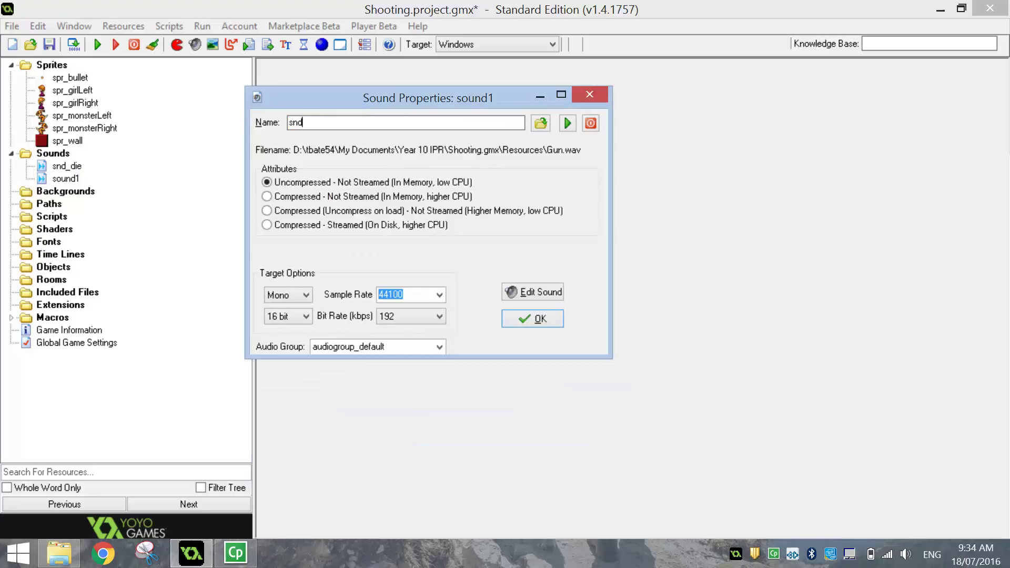
type("_gun")
left_click(532, 319)
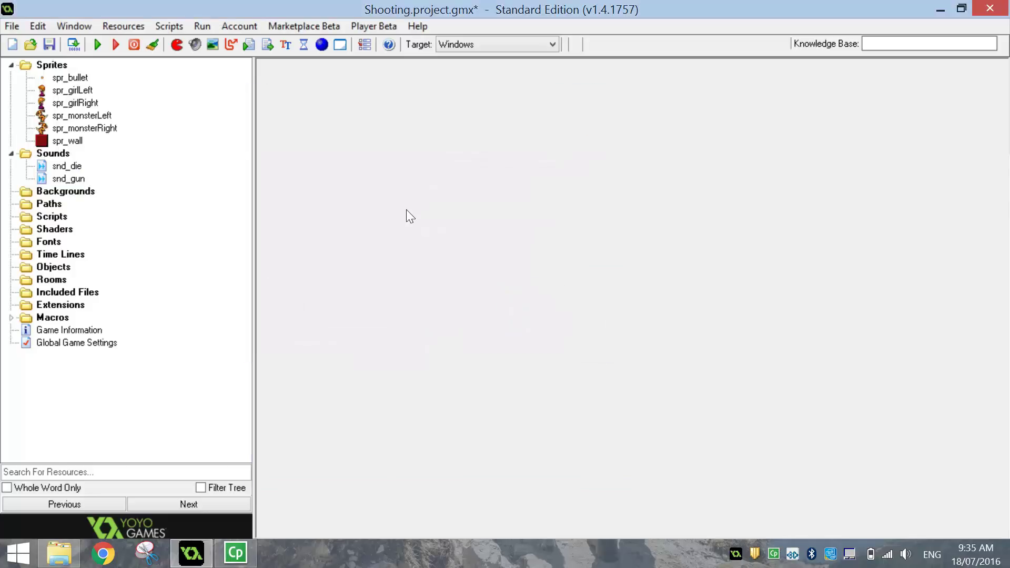
left_click(177, 46)
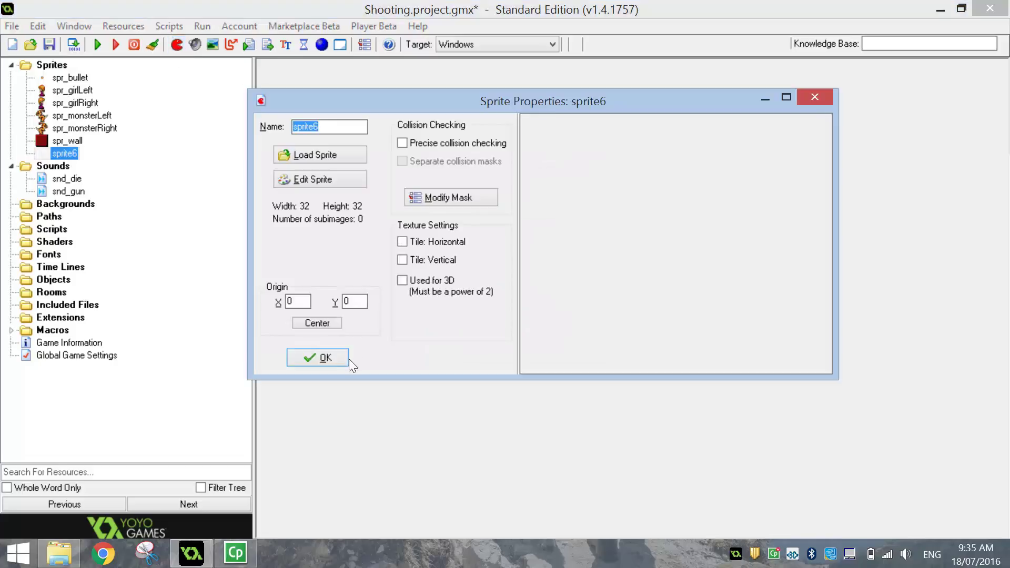
left_click(313, 357)
right_click(59, 153)
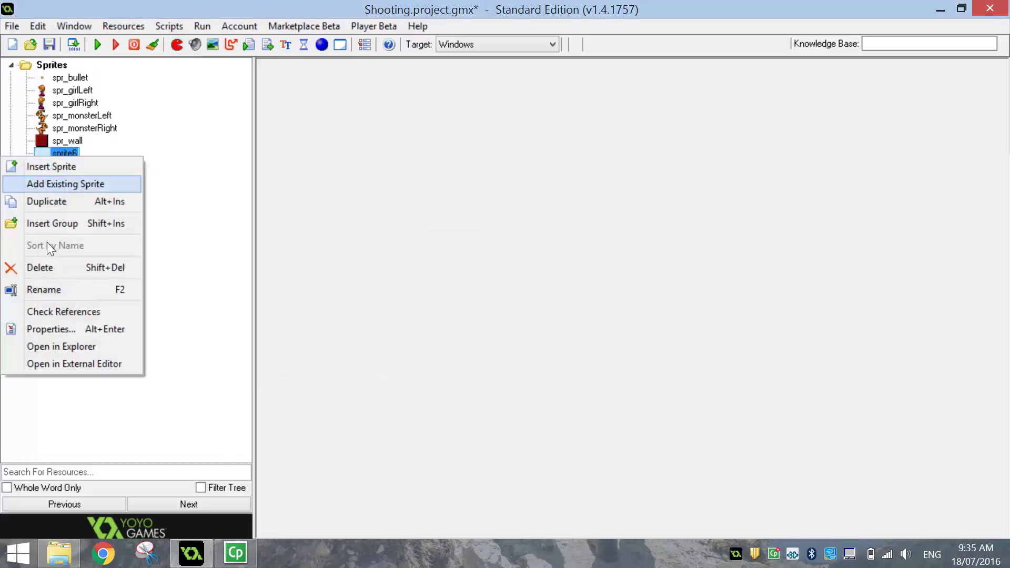
left_click(48, 267)
key("Return")
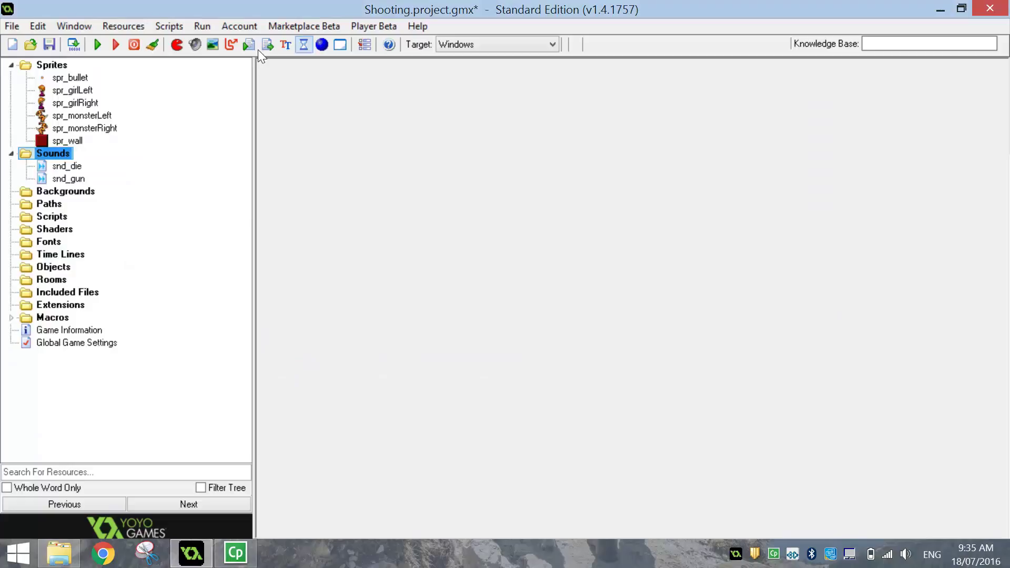
Create a sound from Kill.wav in the Resources folder and name it snd_kill
left_click(194, 44)
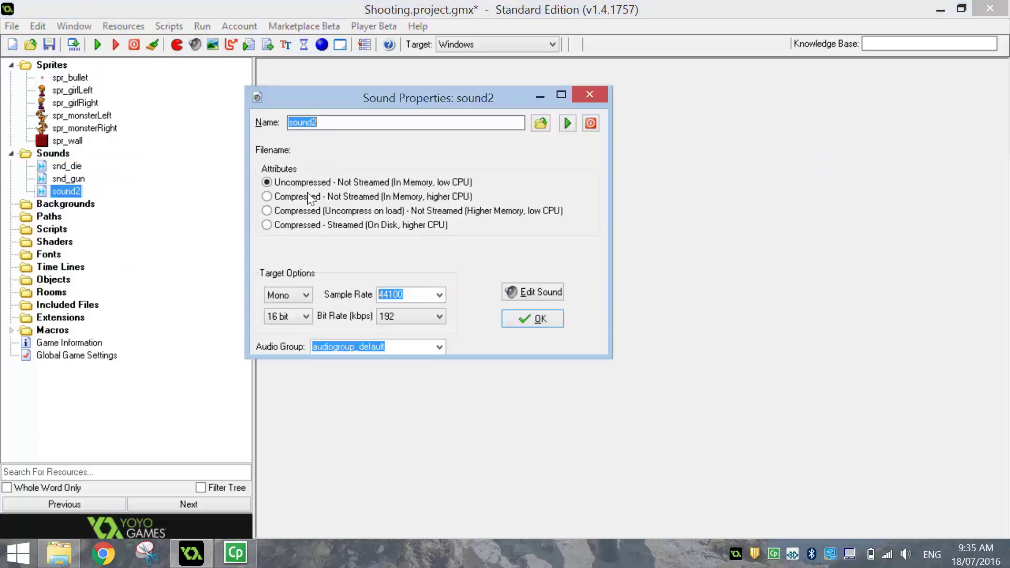
left_click(539, 126)
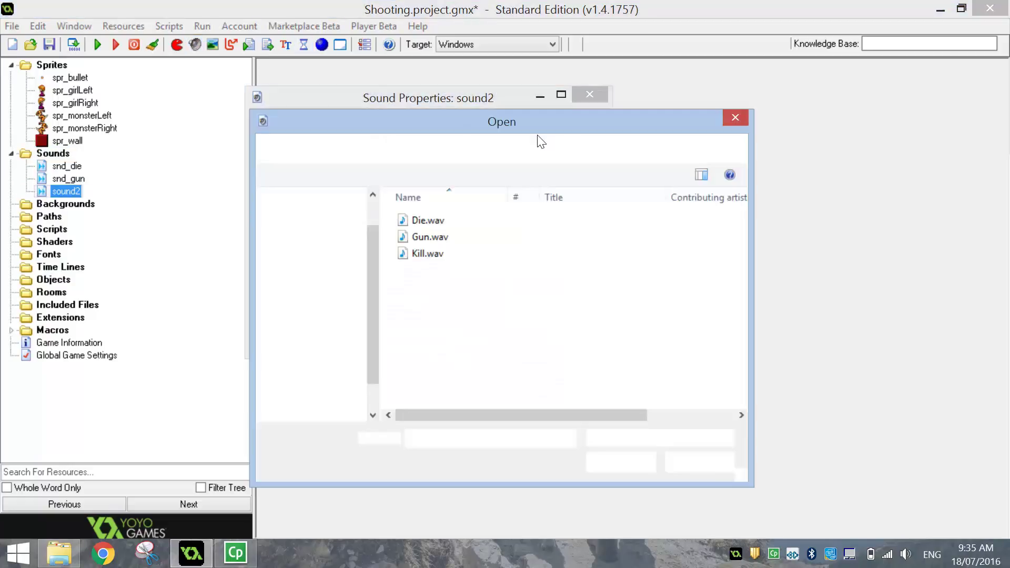
double_click(442, 253)
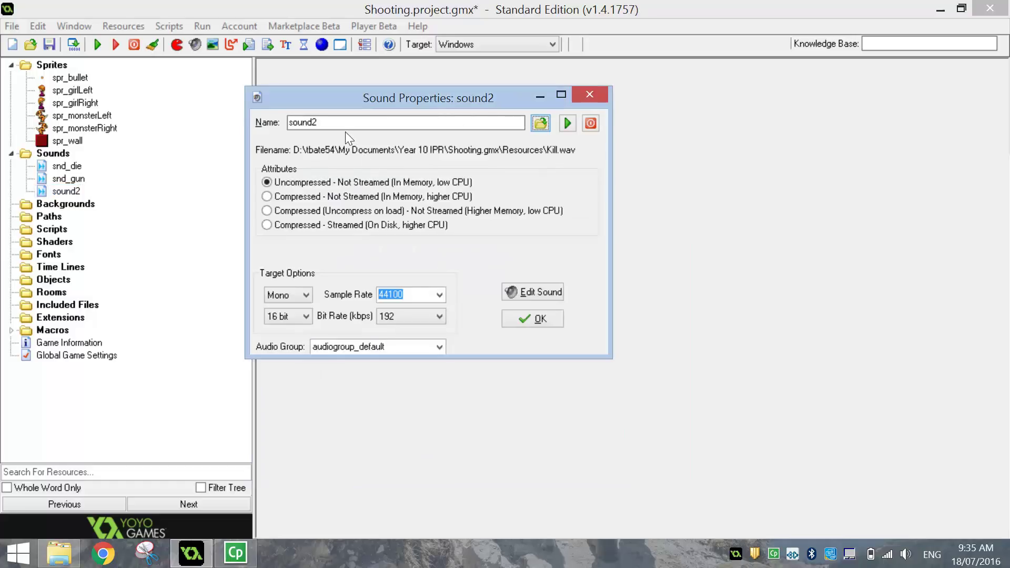
double_click(316, 122)
type("snd_")
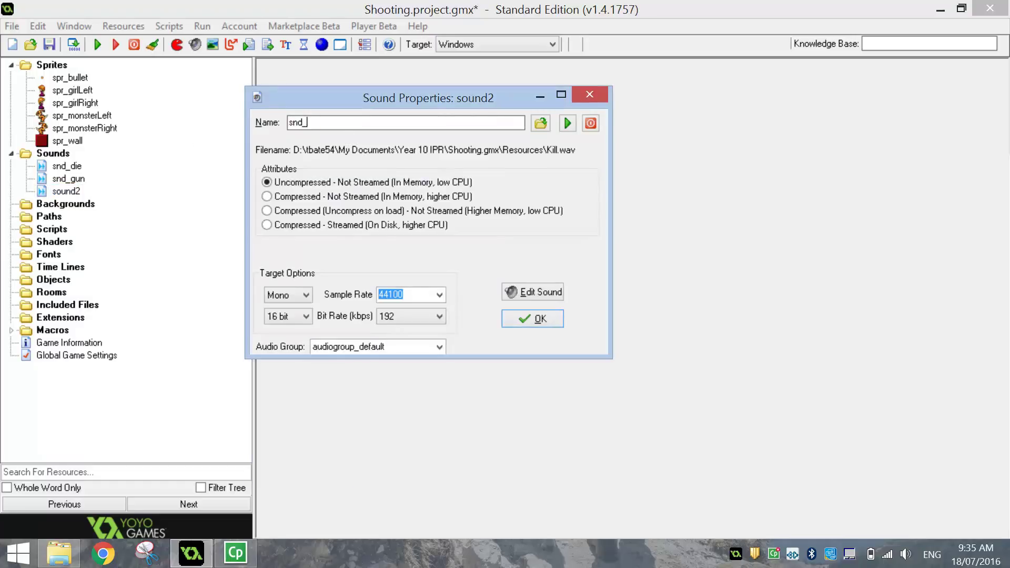
type("kill")
left_click(530, 318)
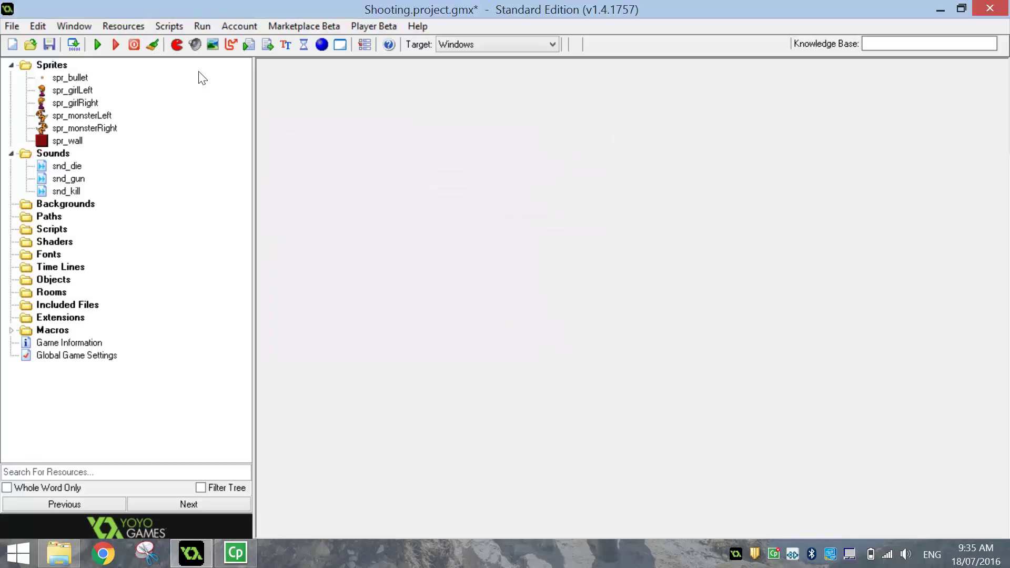
Create a background from Sky.PNG in the Resources folder, leaving Remove Background off, and name it bg_sky
left_click(213, 49)
left_click_drag(219, 106, 345, 40)
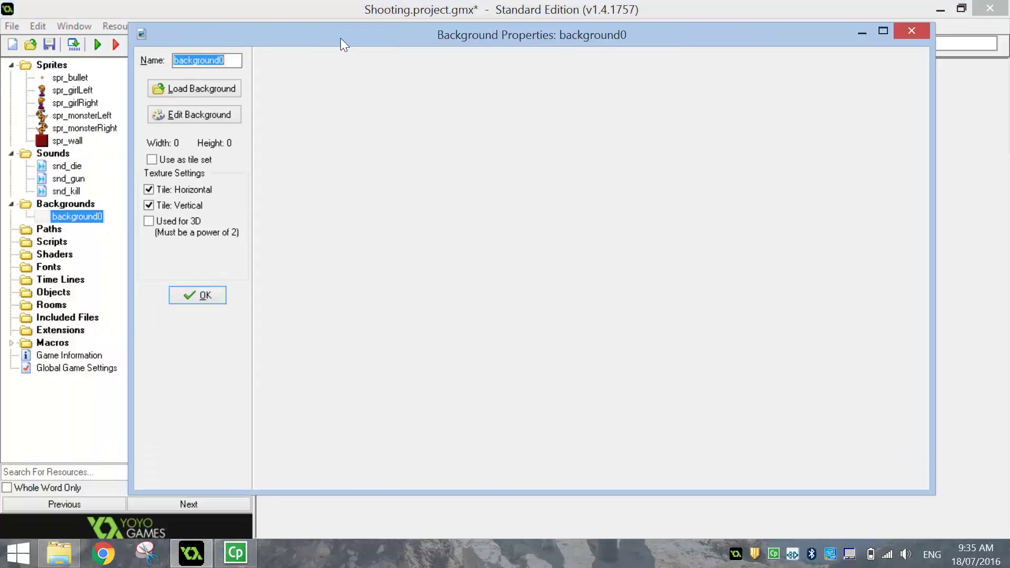
left_click(213, 90)
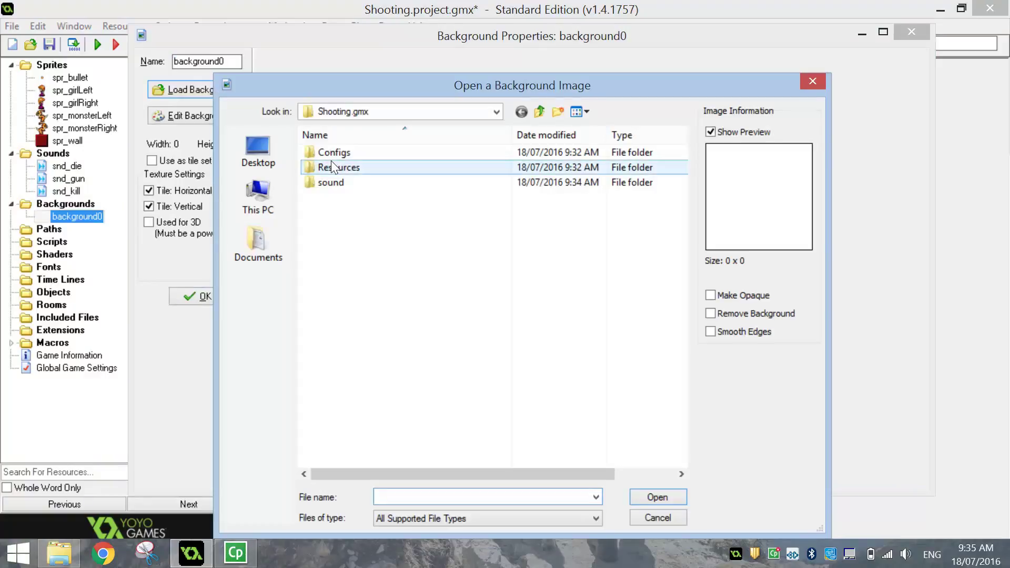
double_click(330, 160)
left_click(413, 281)
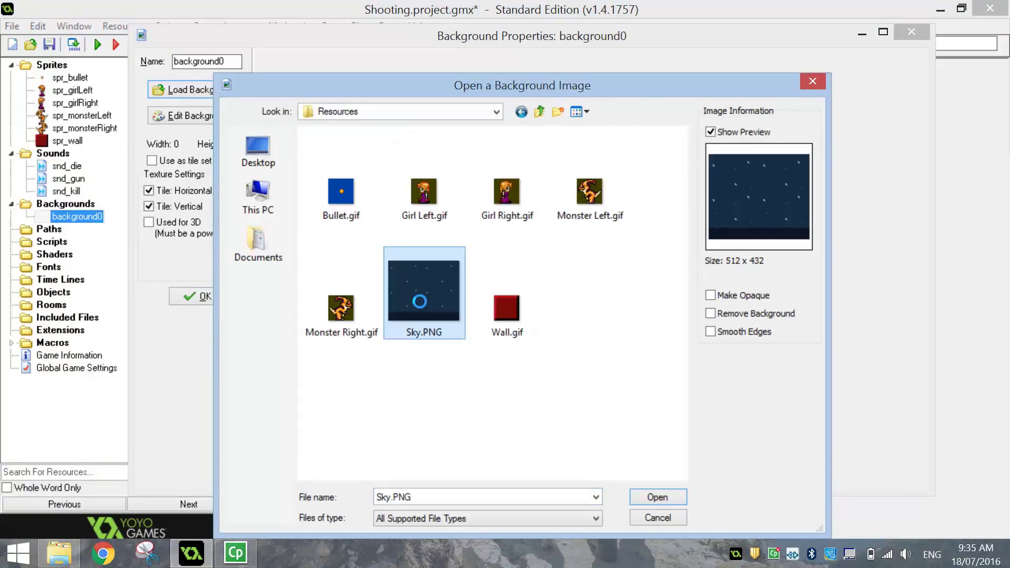
left_click(722, 313)
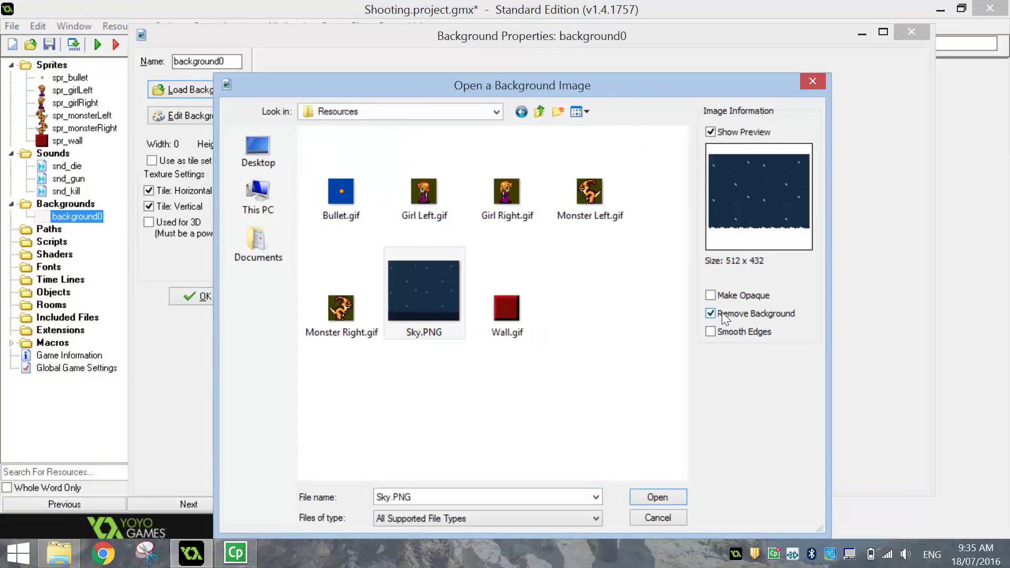
left_click(721, 312)
left_click(722, 313)
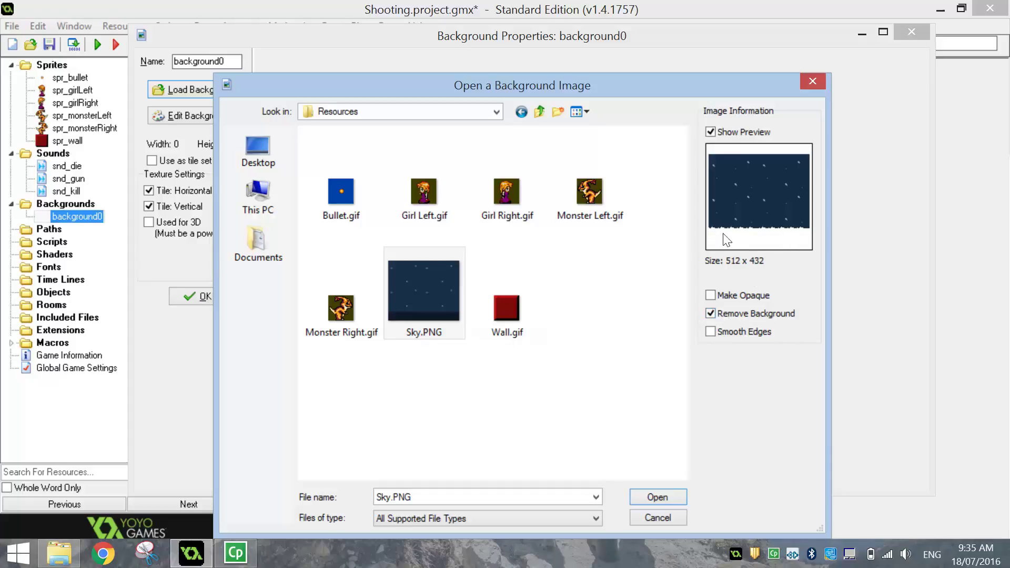
left_click(722, 313)
left_click(658, 497)
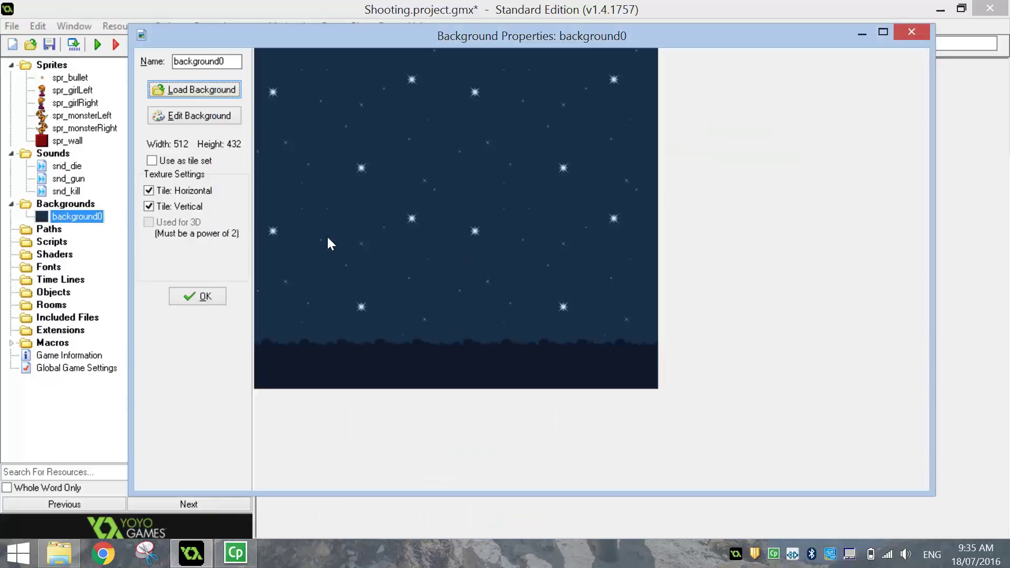
type("bg_sky")
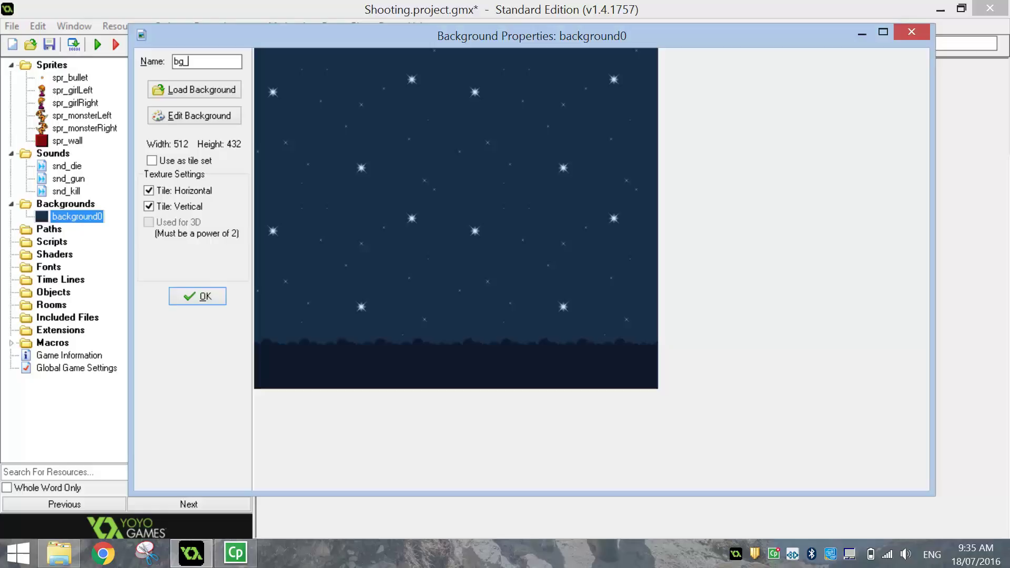
left_click(217, 298)
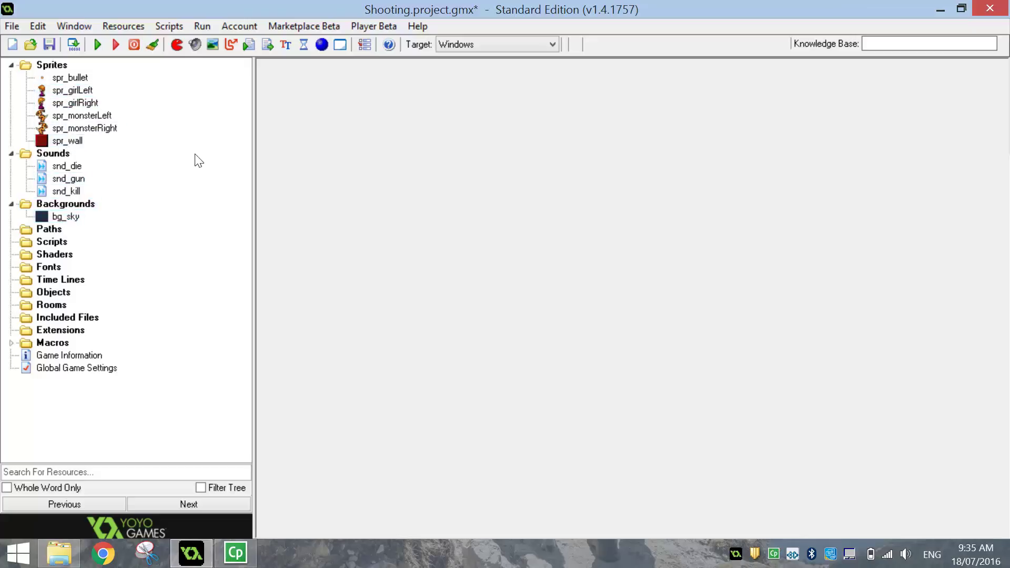
Create an object named obj_bulletLeft and assign it the spr_bullet sprite
left_click(321, 45)
left_click_drag(313, 40, 394, 96)
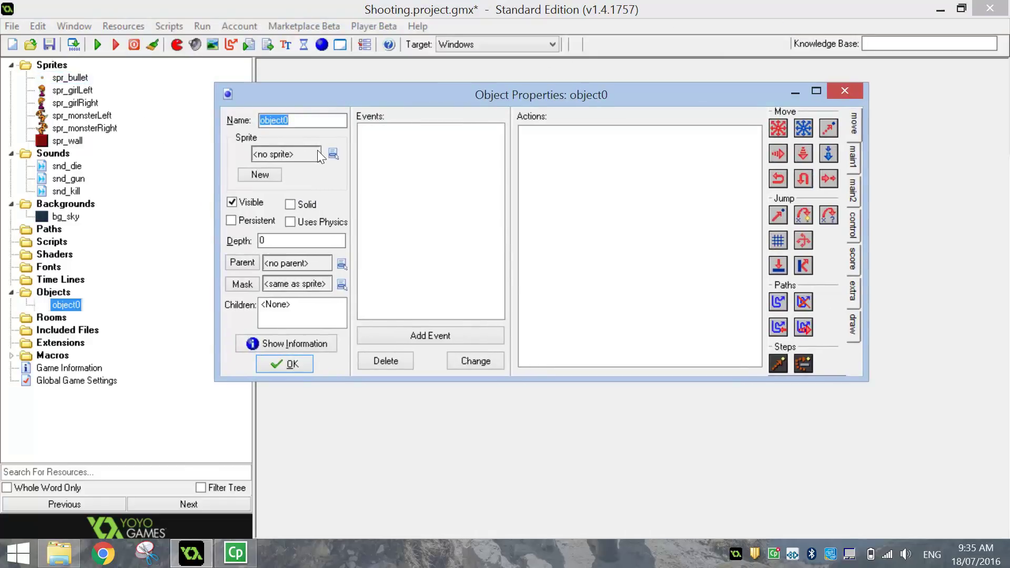
type("obj_bulletLeft")
left_click(333, 153)
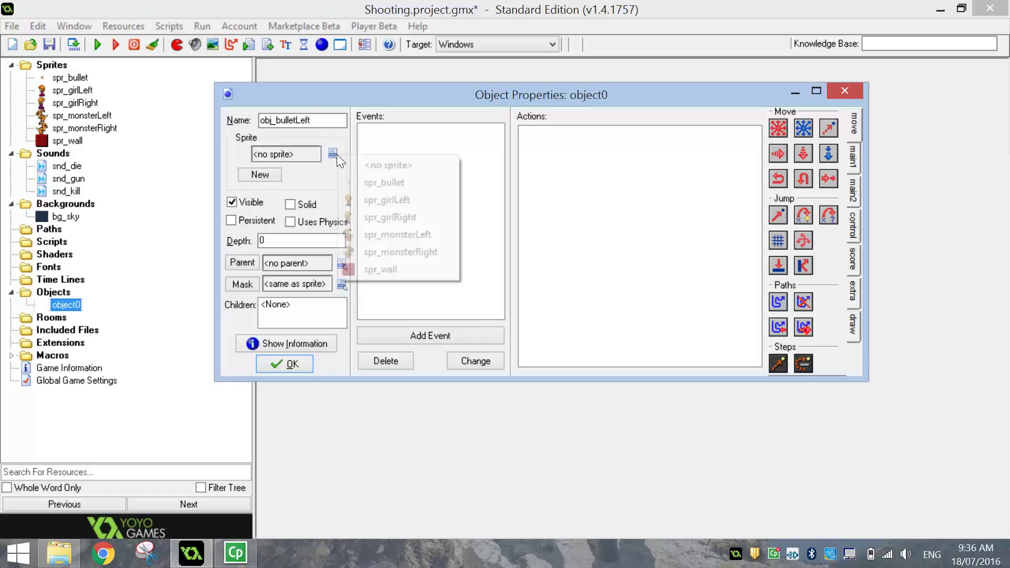
left_click(384, 183)
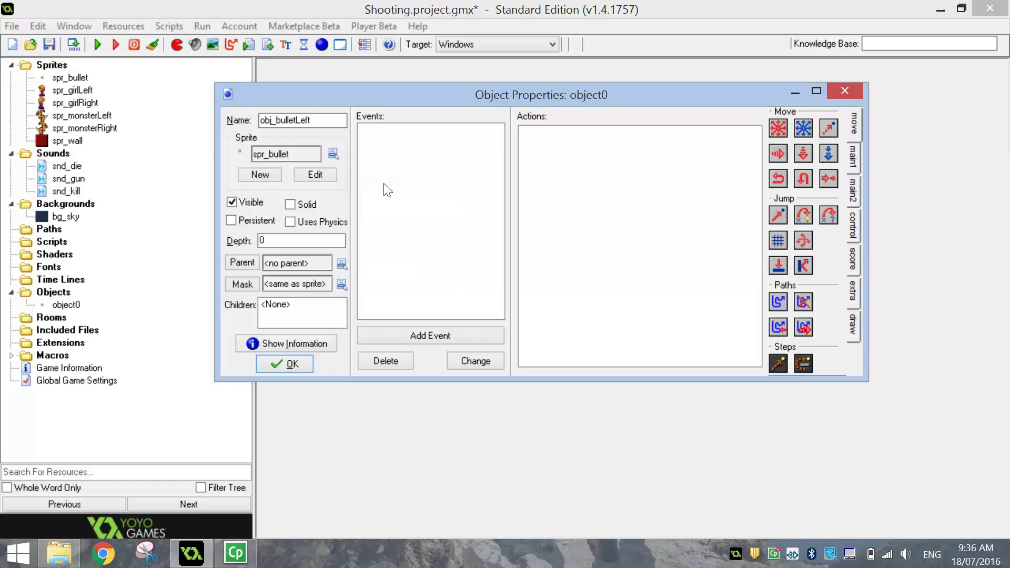
left_click(293, 365)
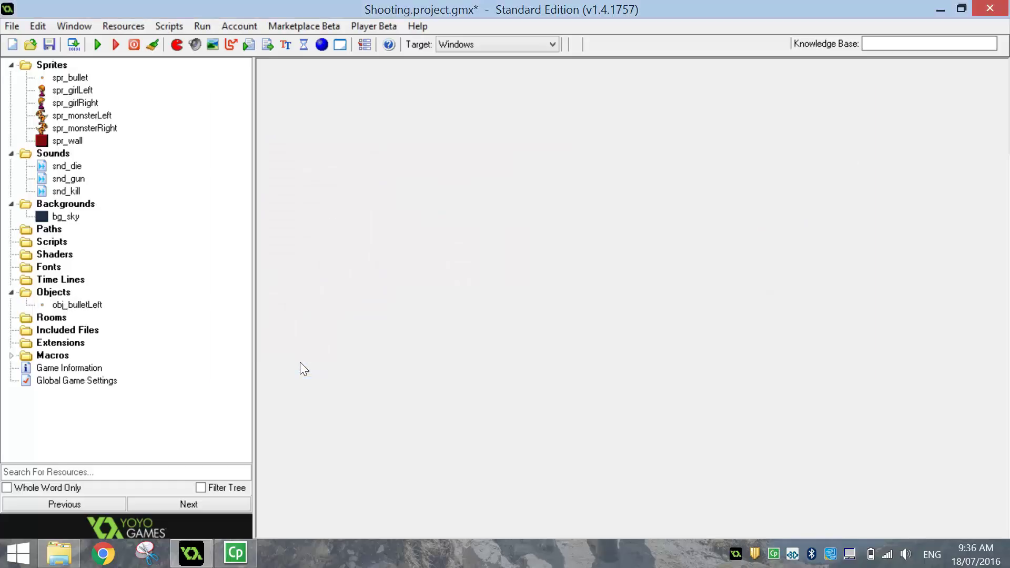
Create an object named obj_bulletRight and assign it the spr_bullet sprite
left_click(321, 45)
type("obj")
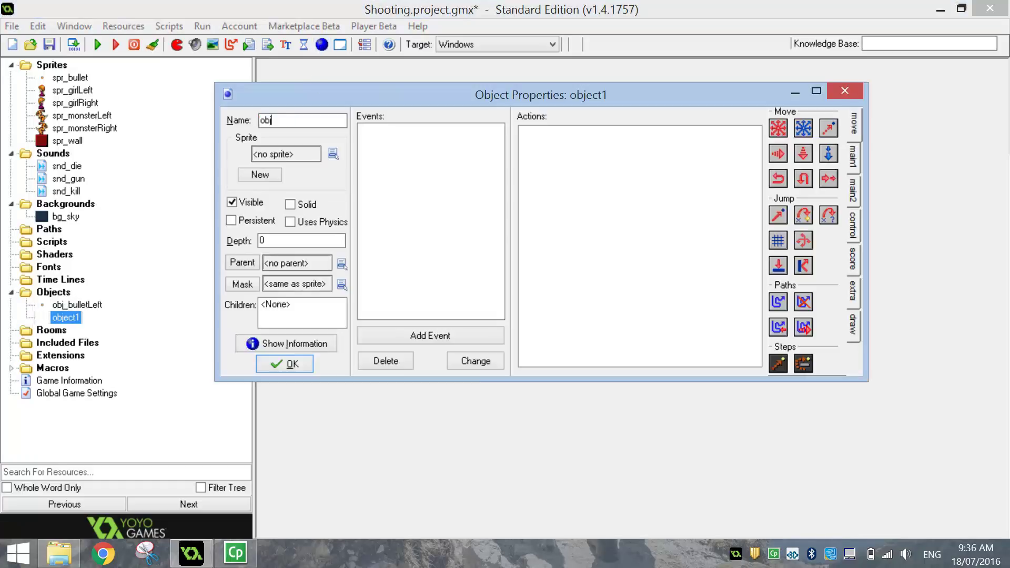
type("_bulletRight")
left_click(333, 153)
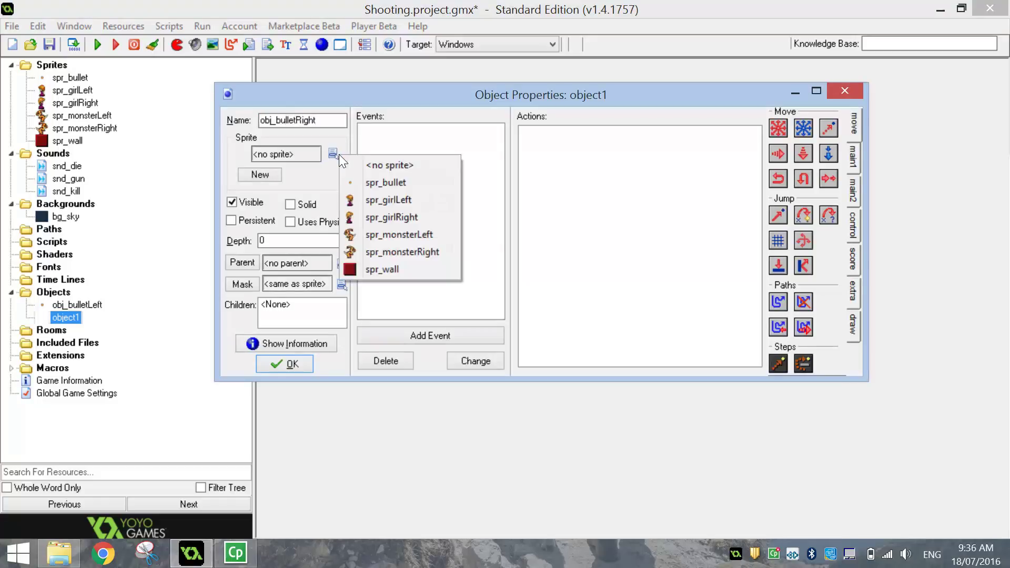
left_click(359, 182)
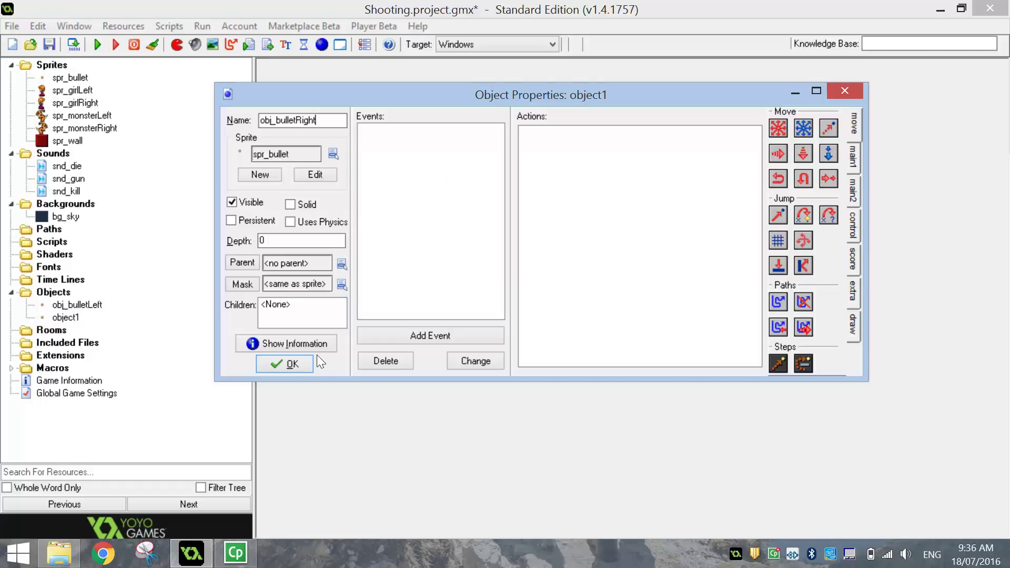
left_click(293, 364)
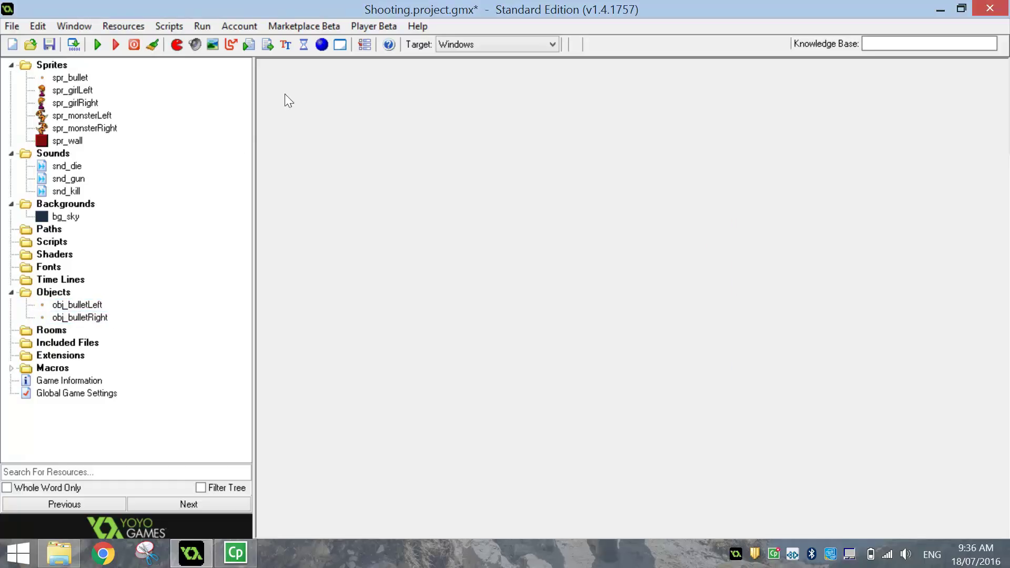
Create an object named obj_girlLeft and assign it the spr_girlLeft sprite
left_click(321, 47)
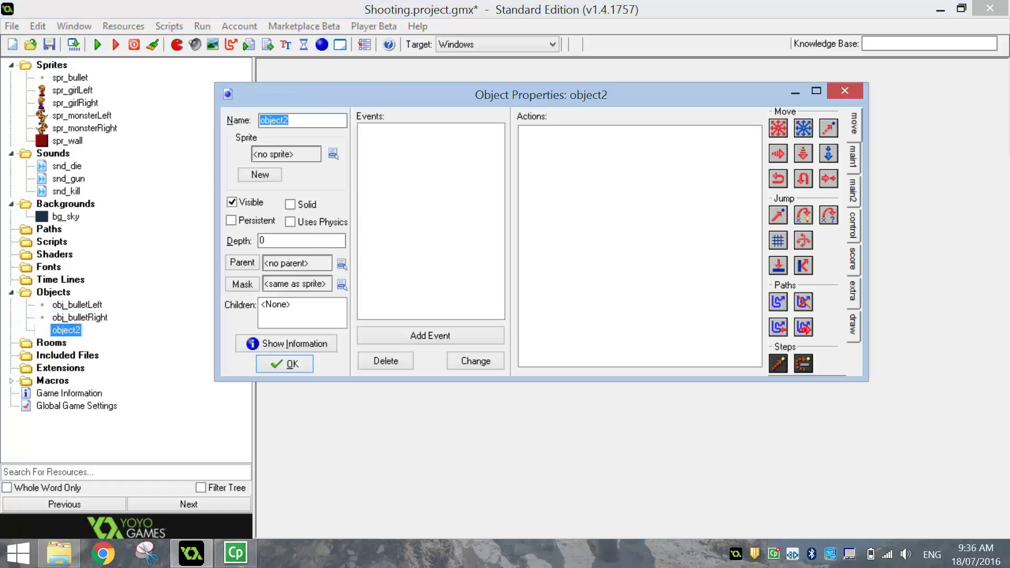
type("obj_girlLef")
left_click(333, 153)
left_click(355, 200)
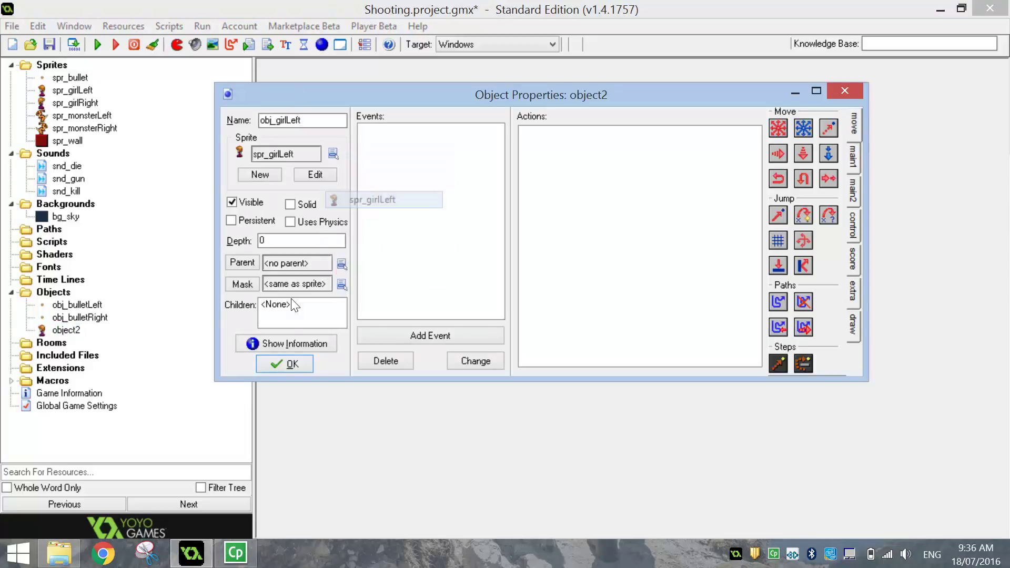
left_click(289, 364)
Create an object named obj_girlRight and assign it the spr_girlRight sprite
left_click(319, 47)
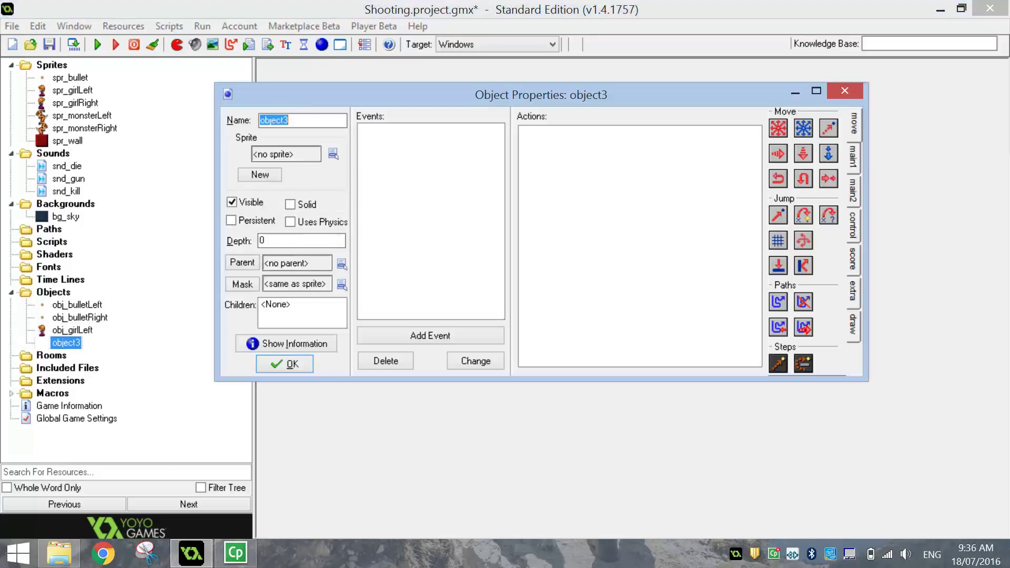
type("obj_girlRight")
left_click(334, 153)
left_click(362, 211)
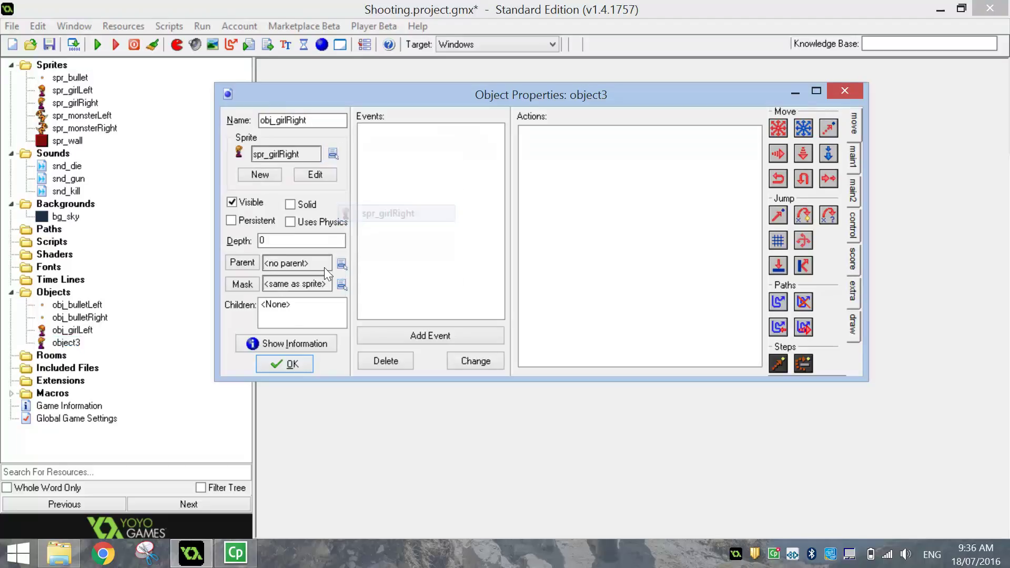
left_click(289, 362)
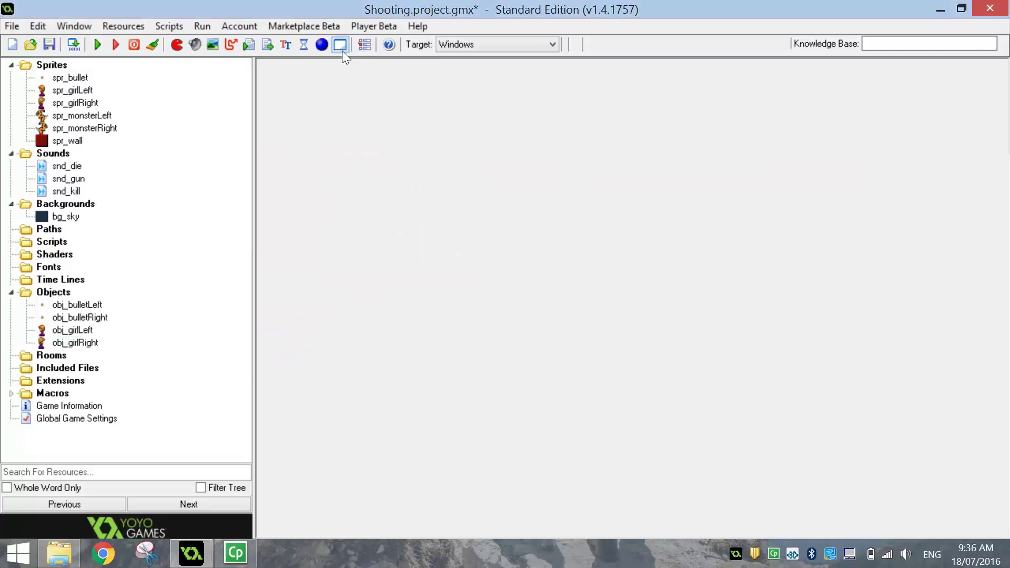
Create an object named obj_monsterLeft and assign it the spr_monsterLeft sprite
left_click(324, 48)
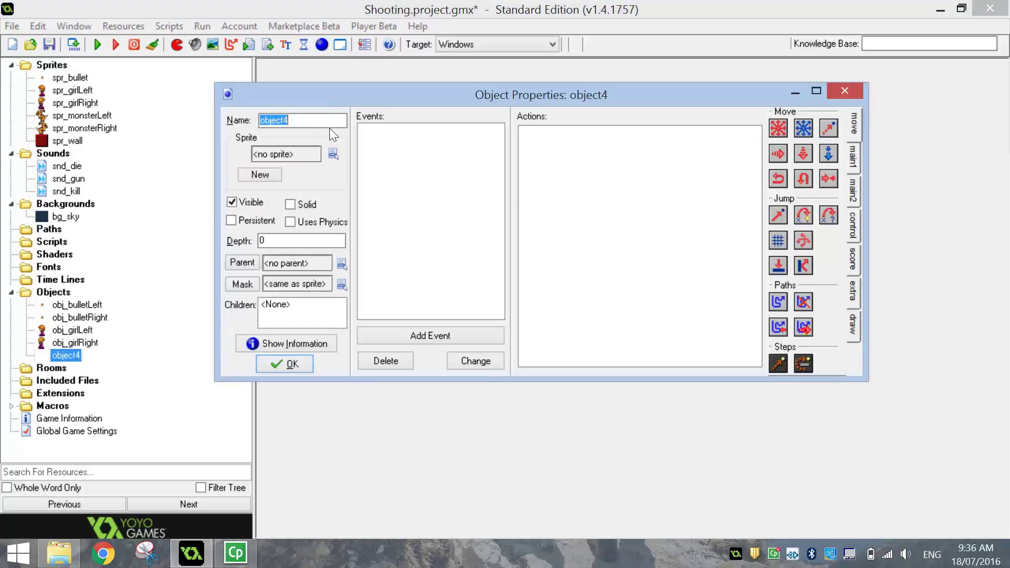
type("obj_monsterLef")
left_click(329, 156)
left_click(361, 238)
left_click(284, 364)
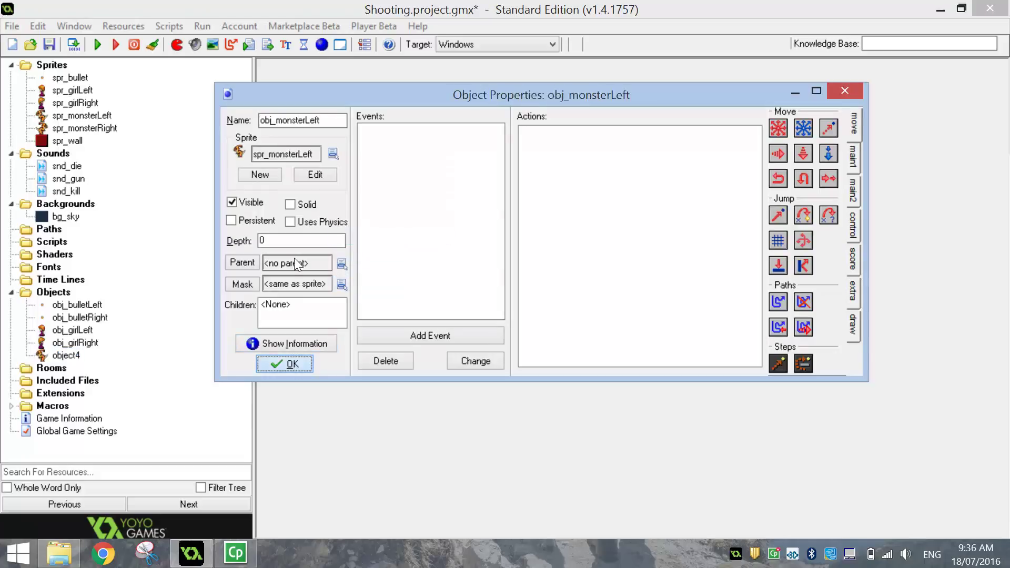
Create an object named obj_monsterRight and assign it the spr_monsterRight sprite
left_click(321, 45)
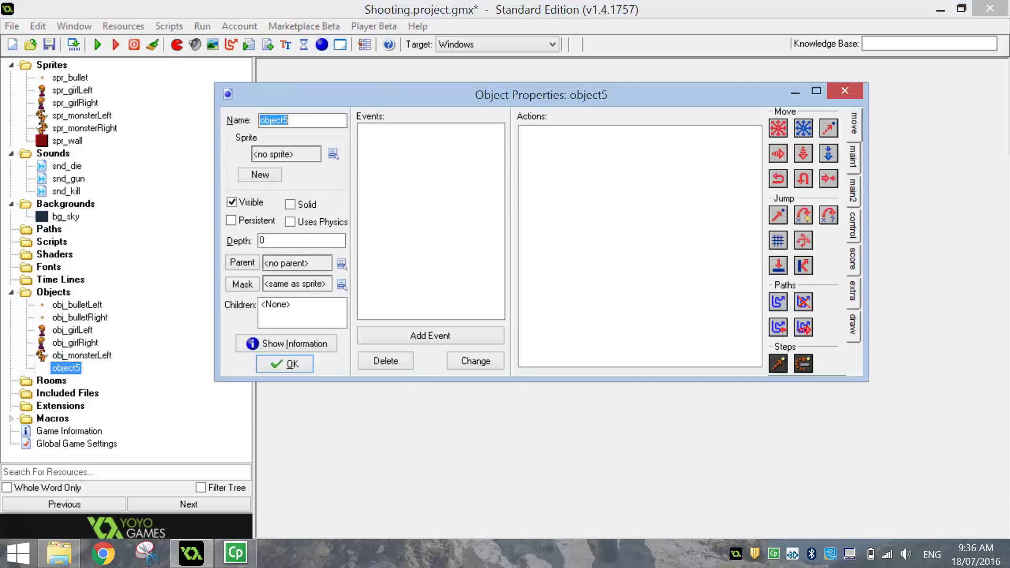
type("obj_")
type("right")
key("BackSpace")
key("BackSpace")
key("BackSpace")
key("BackSpace")
type("monsterRight")
left_click(335, 153)
left_click(390, 243)
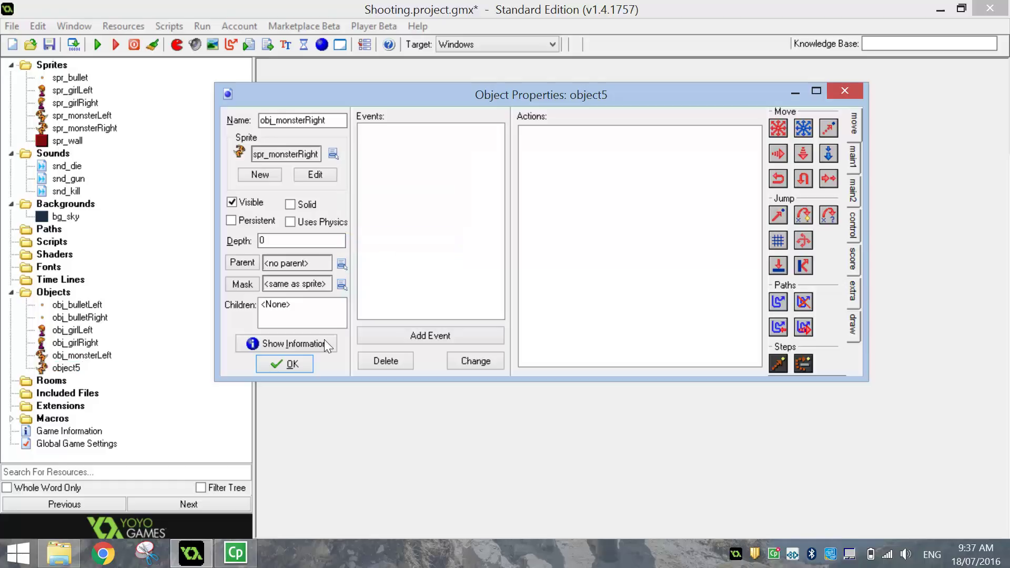
left_click(293, 363)
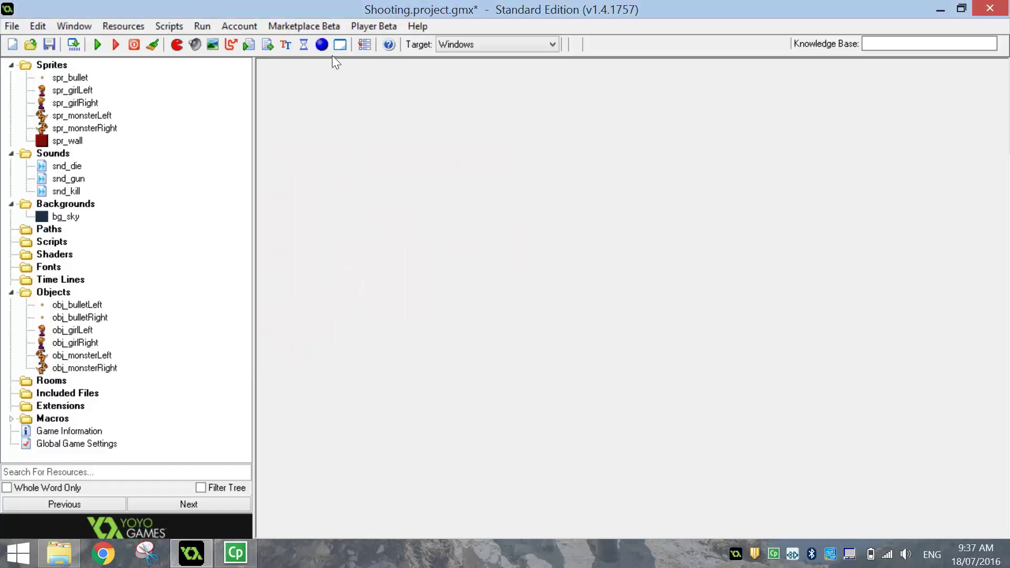
Create an object named obj_wall, assign it the spr_wall sprite and make it solid
left_click(322, 45)
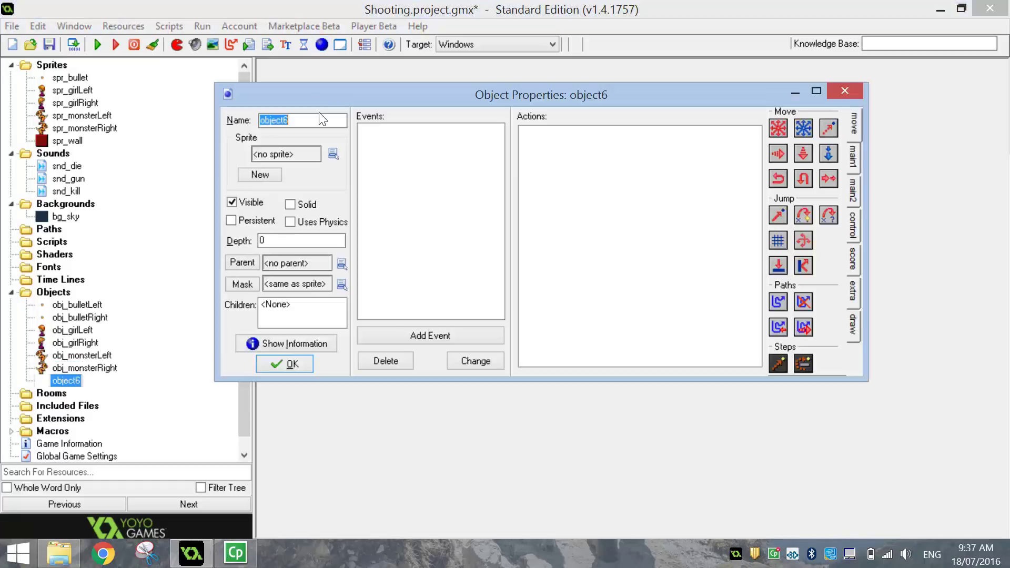
type("obj_wall")
left_click(333, 154)
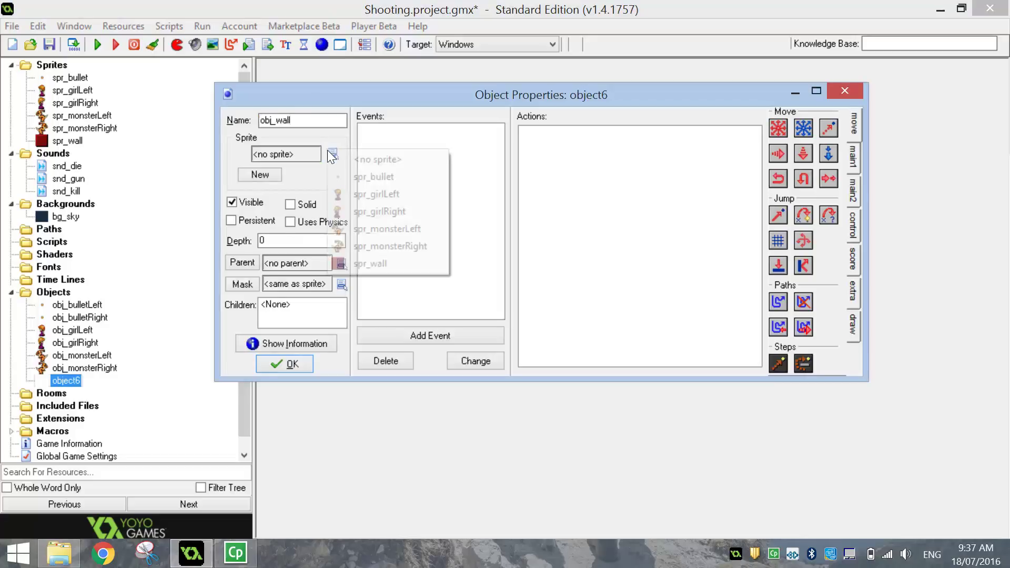
left_click(364, 263)
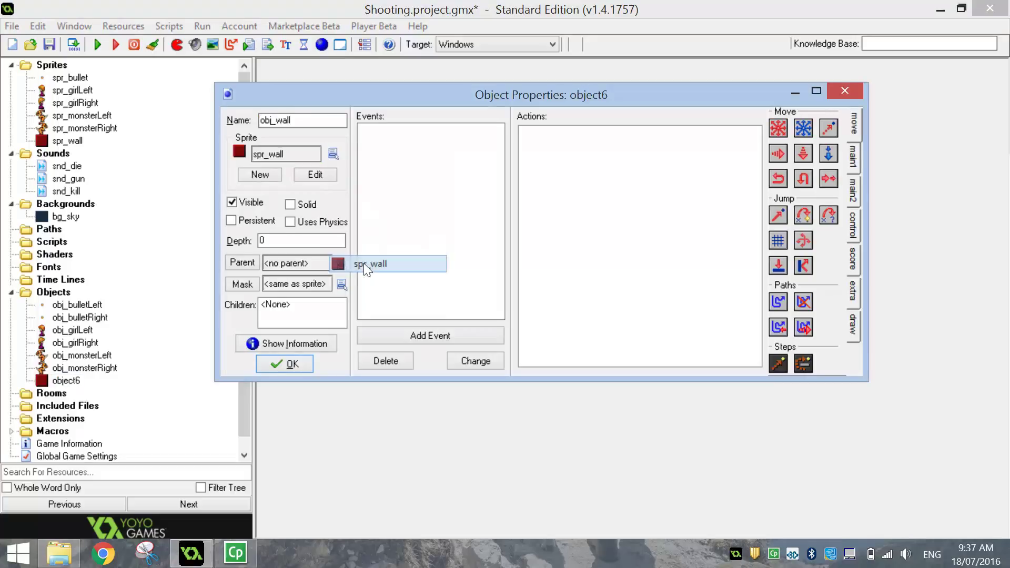
left_click(291, 205)
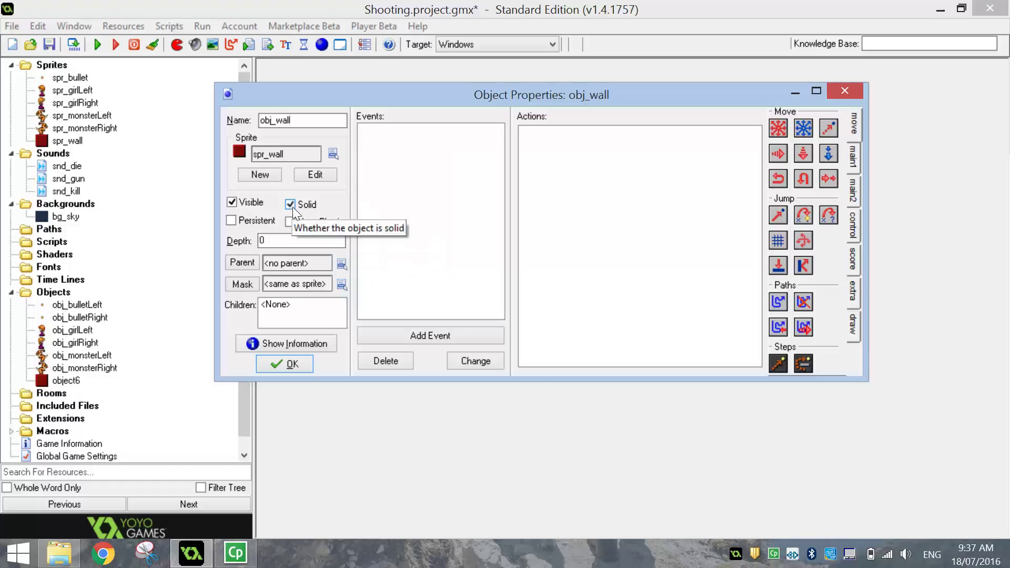
left_click(292, 363)
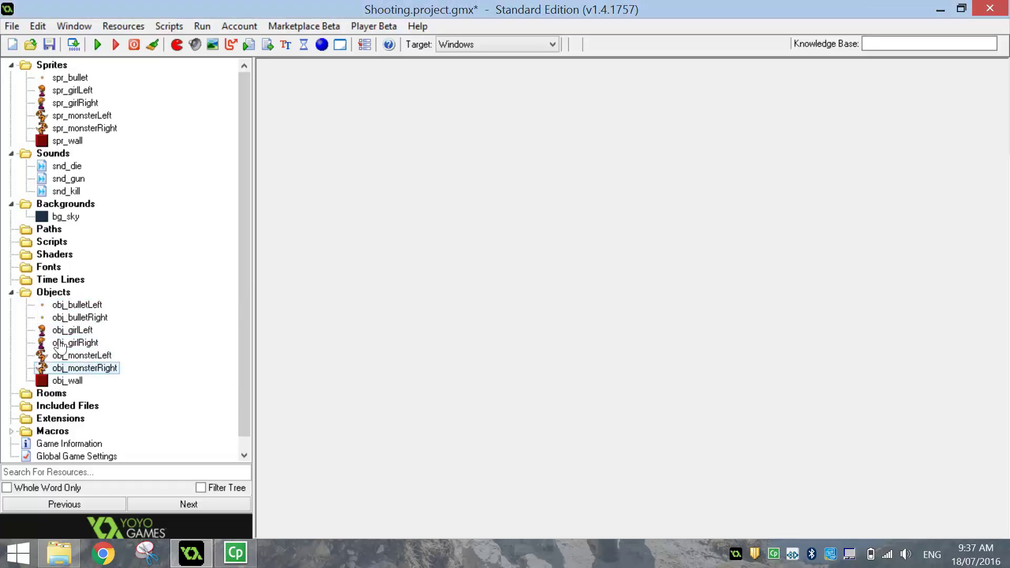
Create an object named obj_score without a sprite
left_click(321, 44)
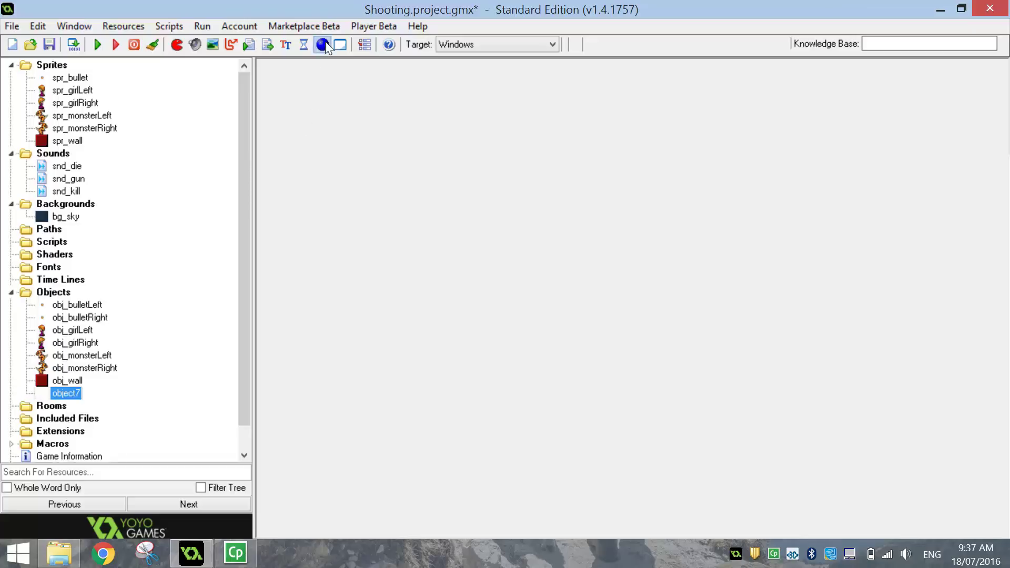
type("obj_")
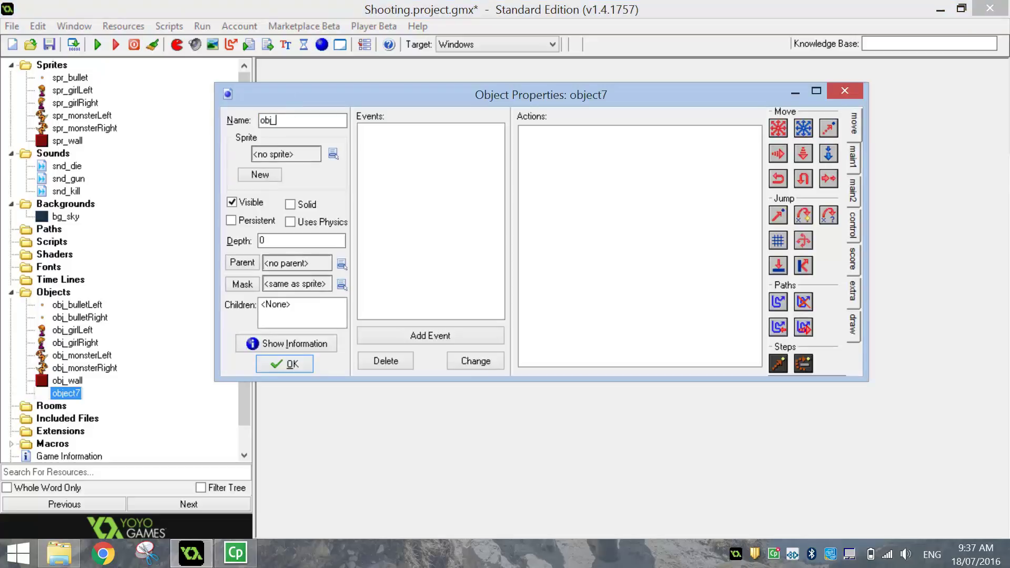
type("score")
left_click(293, 365)
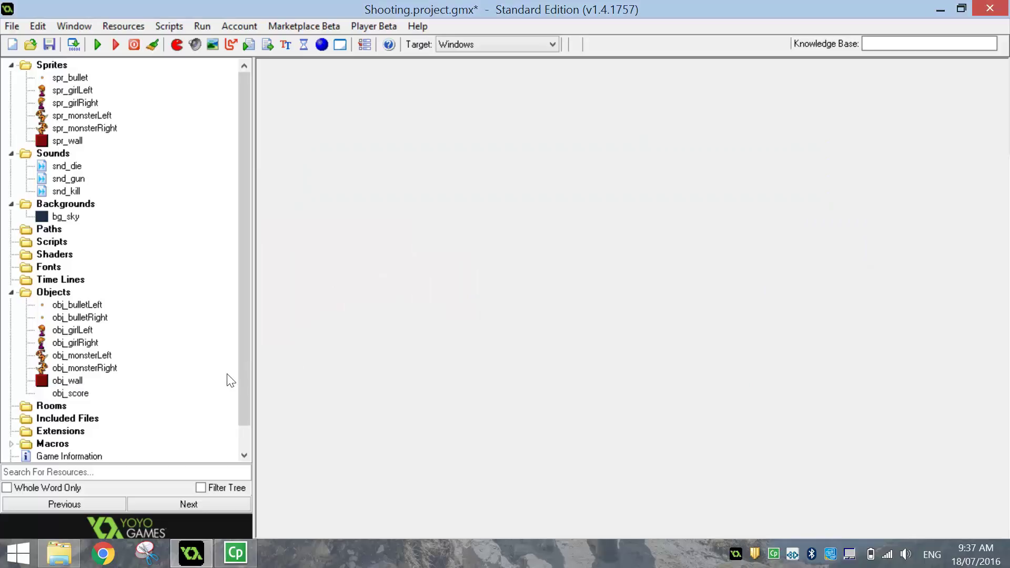
Create a room named Level 1 with a width of 640 and a height of 480
left_click(75, 342)
left_click(346, 42)
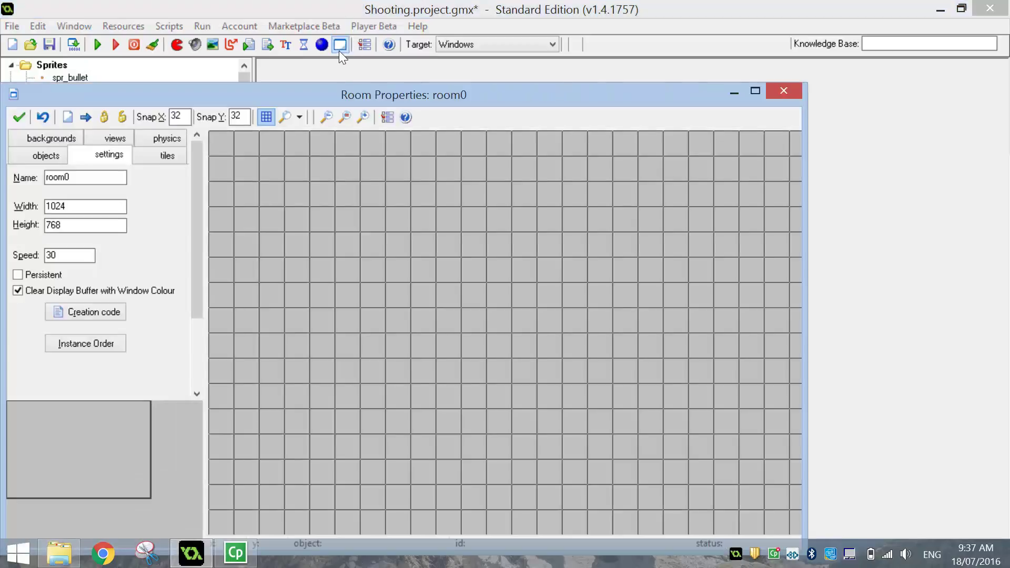
left_click_drag(337, 93, 458, 26)
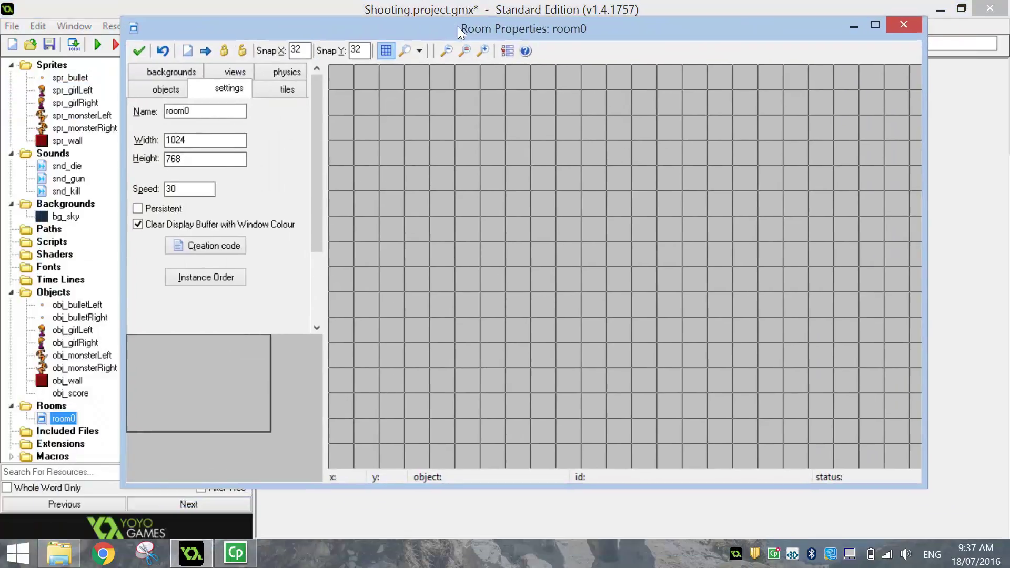
double_click(179, 111)
type("Level 1")
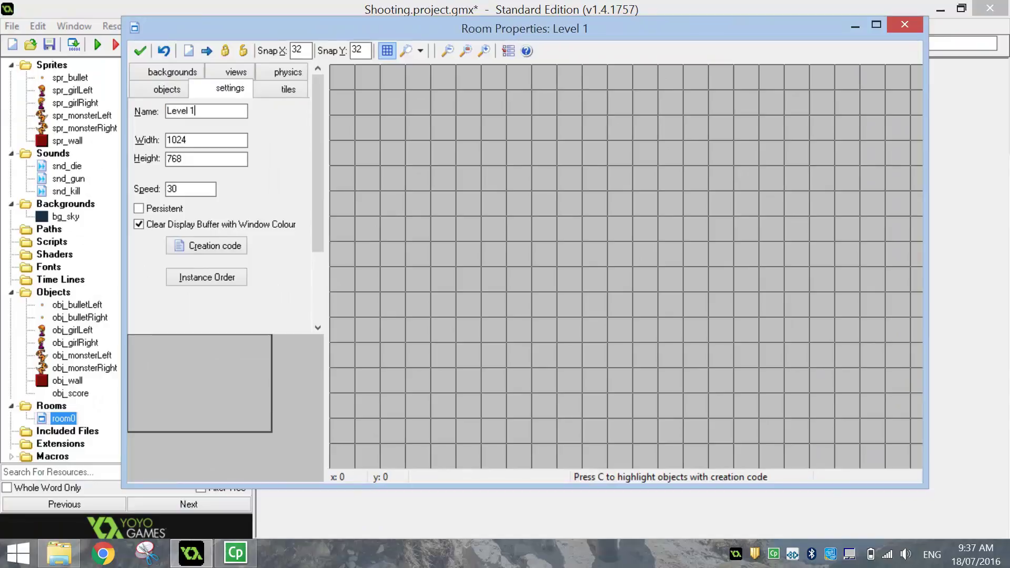
key("Tab")
type("640")
key("Tab")
type("480")
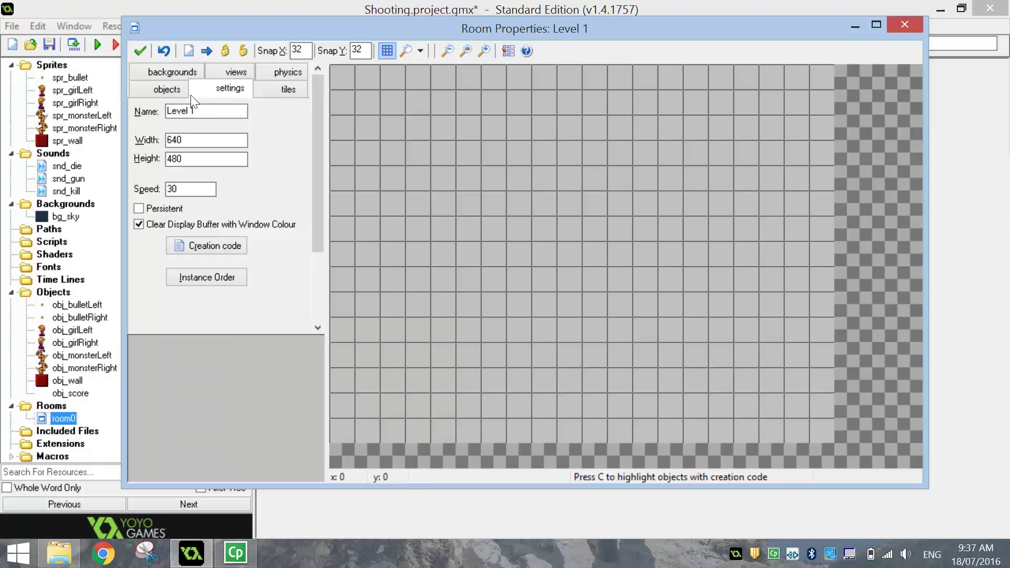
Set bg_sky as the room's Background 0 and stretch it to fill the room
left_click(172, 71)
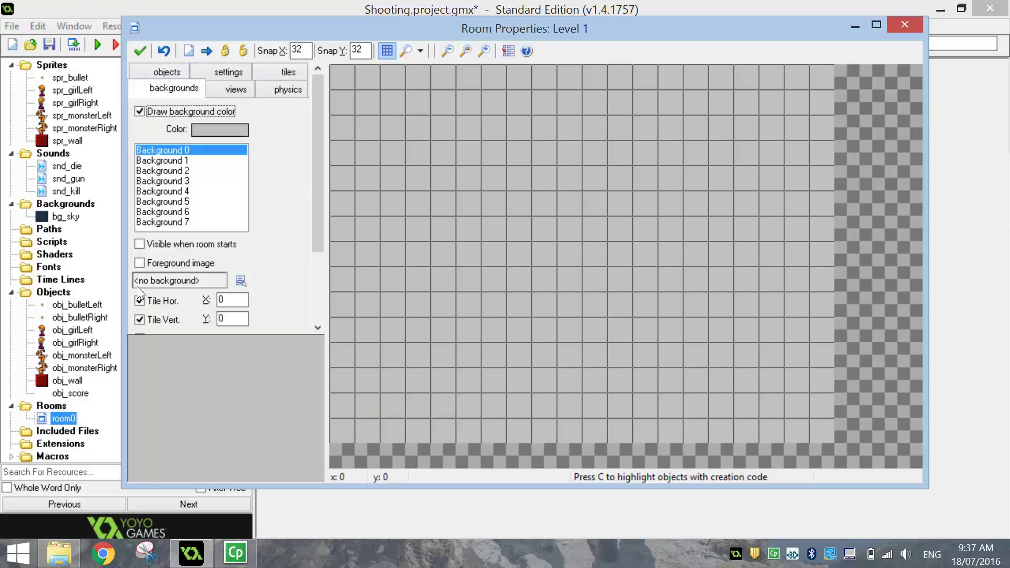
left_click(162, 282)
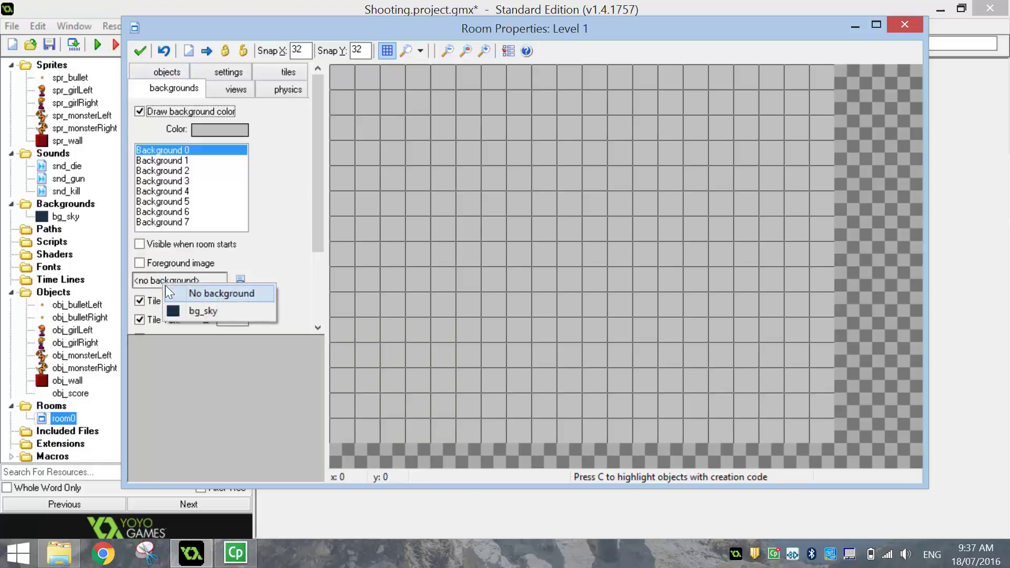
left_click(195, 311)
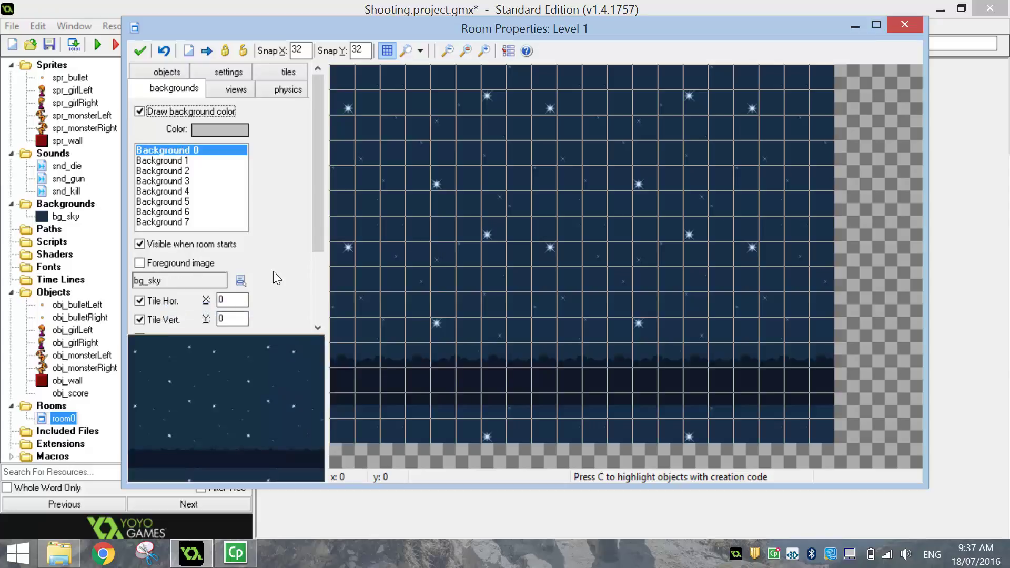
left_click_drag(320, 229, 309, 292)
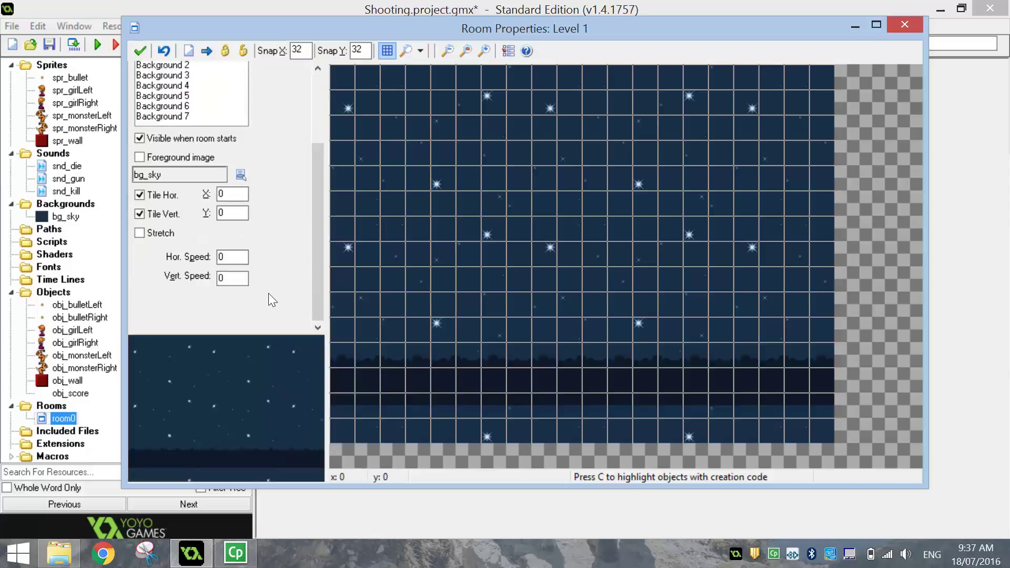
left_click(140, 234)
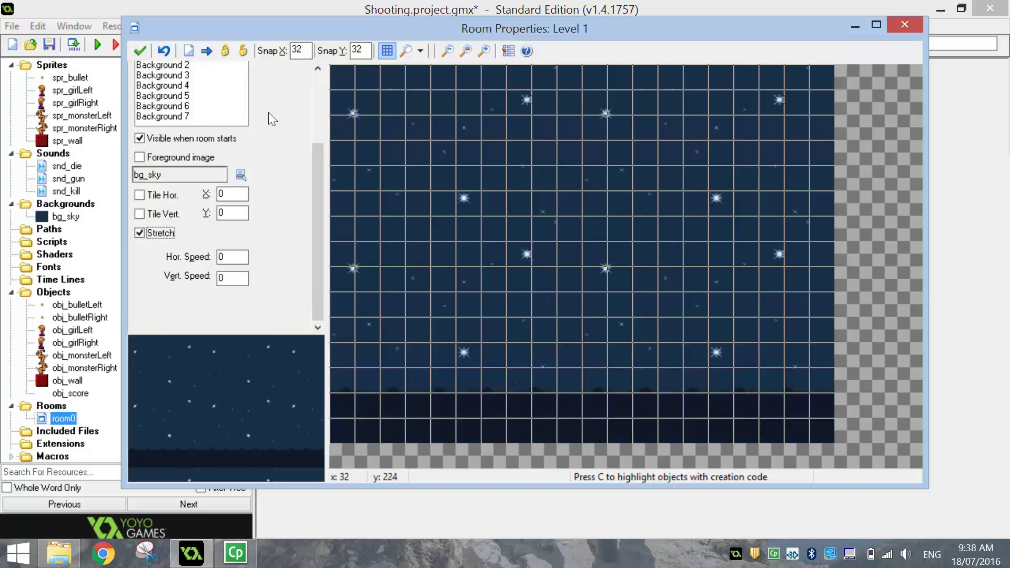
left_click(317, 75)
Surround the room with a one-block-thick border of obj_wall blocks along all four edges
left_click(168, 73)
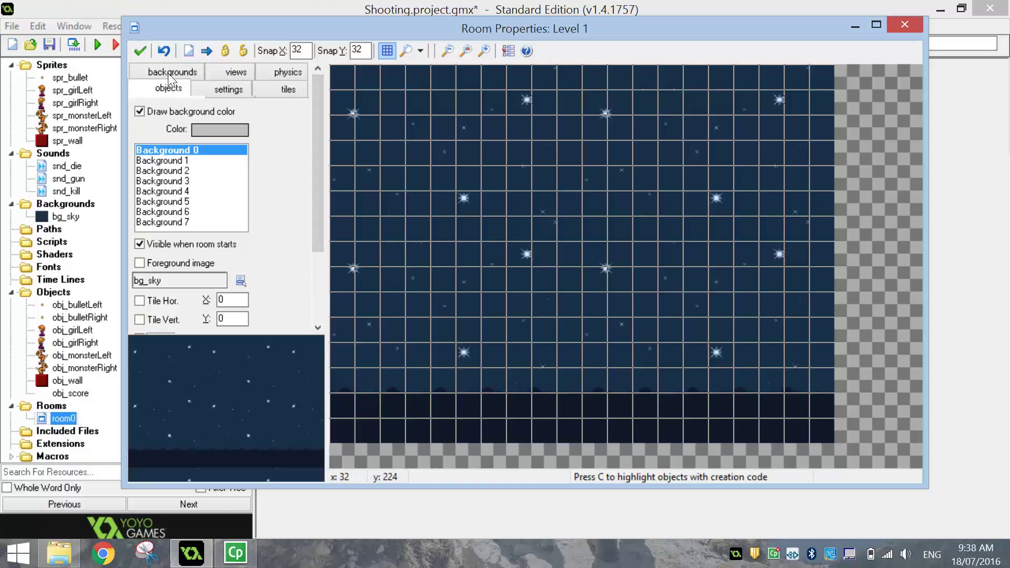
left_click(185, 131)
left_click(216, 232)
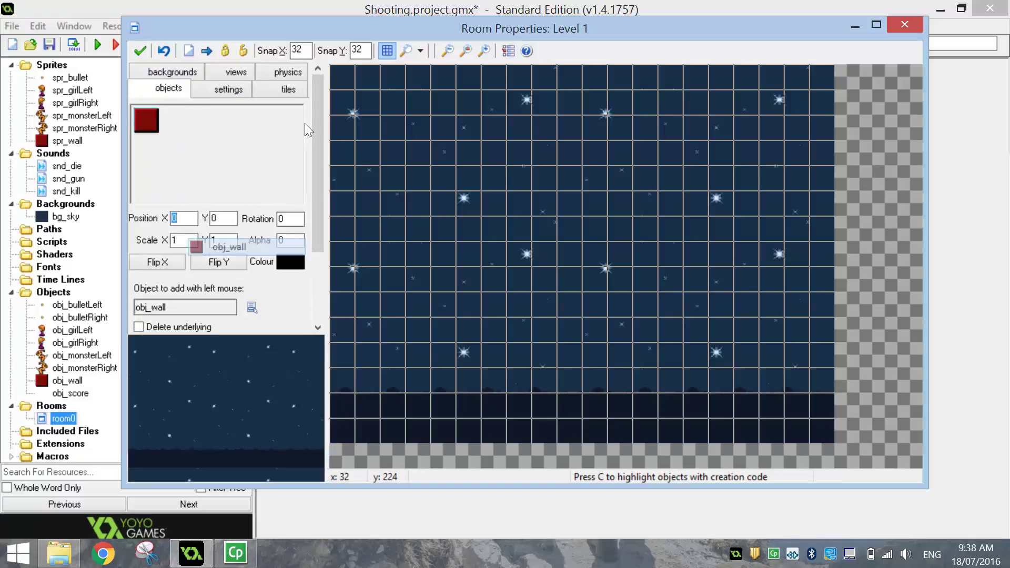
mouse_move(339, 77)
left_mouse_down("shift")
mouse_move(350, 429)
mouse_move(813, 423)
mouse_move(828, 313)
mouse_move(809, 83)
mouse_move(369, 83)
left_mouse_up("shift")
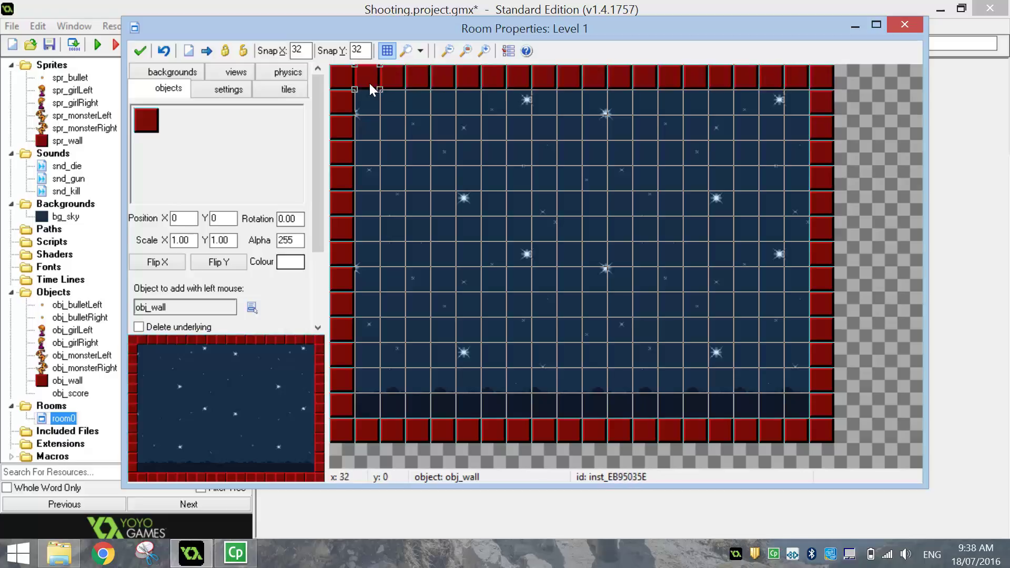
Build a stepped obj_wall pyramid on the middle of the room's floor, with rows of six, four and two blocks
left_click(521, 408)
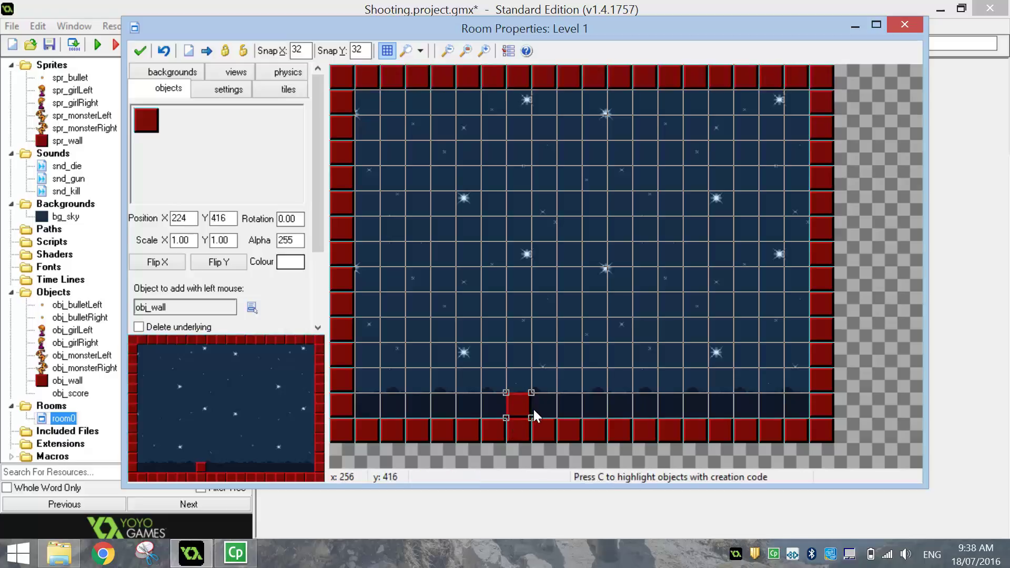
left_click_drag(534, 410, 634, 404, "shift")
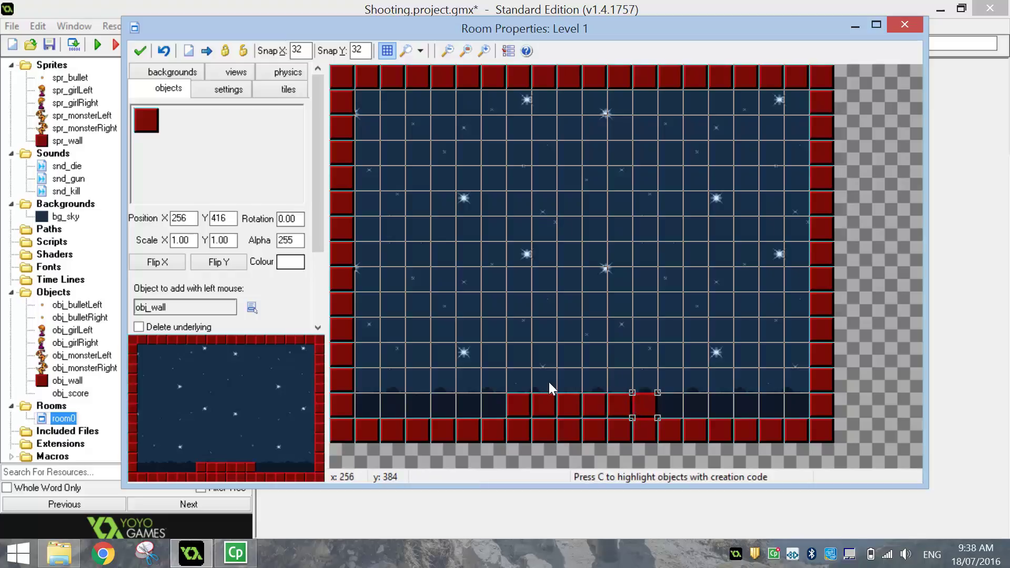
mouse_move(549, 383)
left_mouse_down("shift")
mouse_move(610, 383)
mouse_move(588, 358)
left_mouse_up("shift")
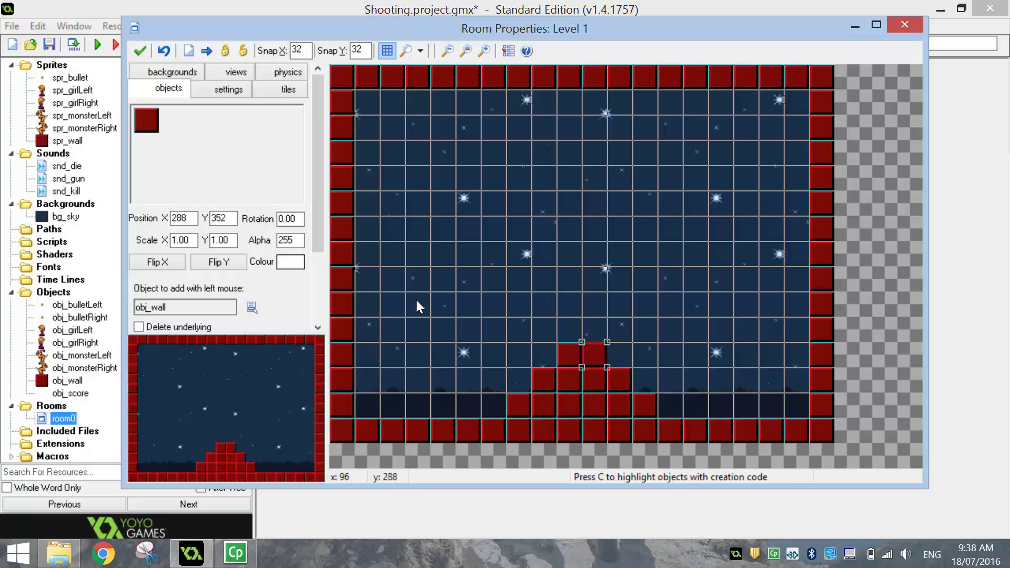
Add four-block obj_wall platforms on both sides at y 288 and y 160, plus a three-block platform in the centre at y 96
left_click_drag(415, 299, 491, 301, "shift")
left_click_drag(694, 304, 773, 300, "shift")
mouse_move(448, 203)
left_mouse_down("shift")
mouse_move(529, 199)
mouse_move(450, 202)
left_mouse_up("shift")
left_click_drag(670, 205, 740, 201, "shift")
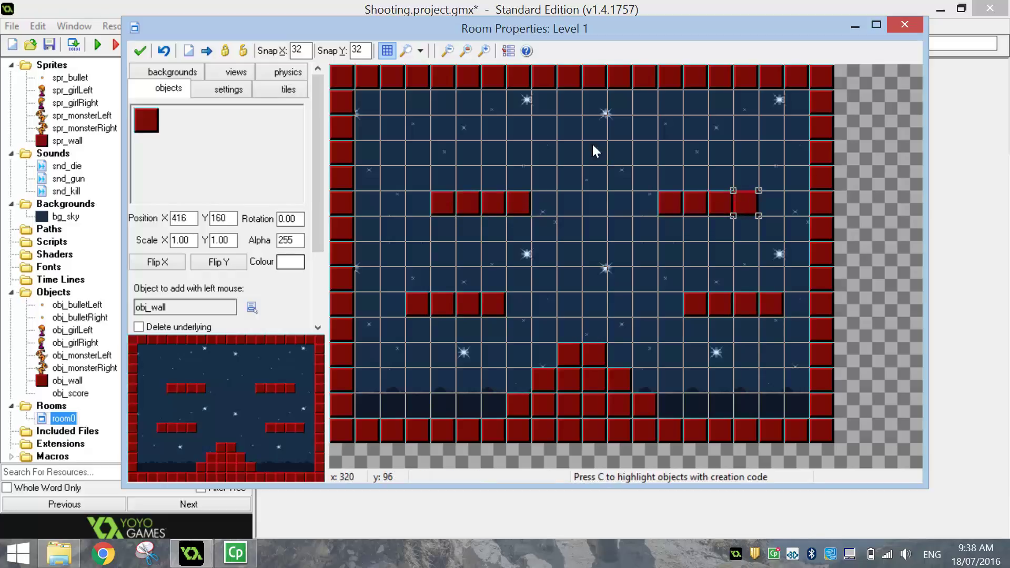
left_click_drag(575, 147, 610, 157, "shift")
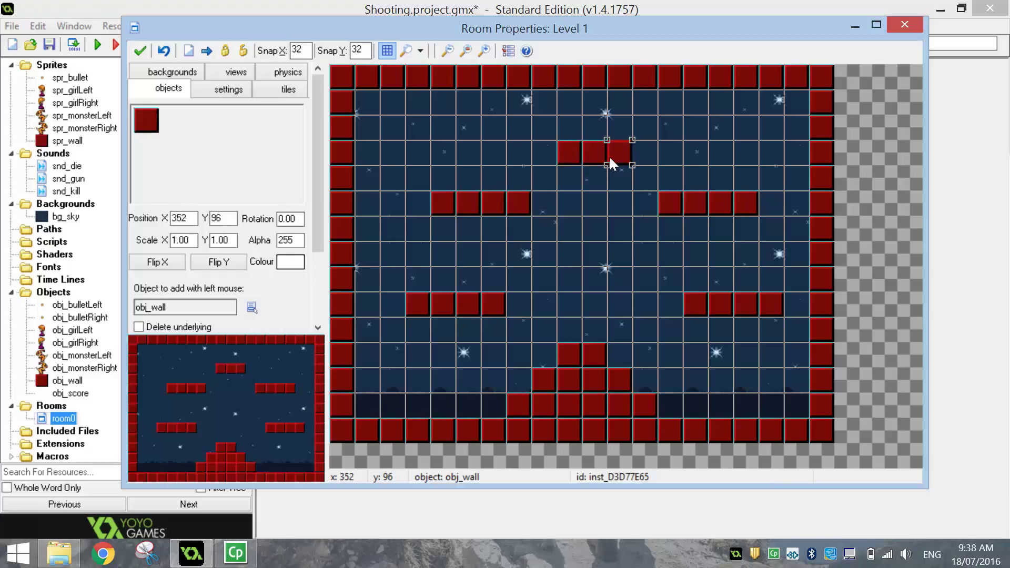
Place three obj_monsterLeft instances near the room's right wall at x 544, with y 64, 224 and 384
left_click(173, 166)
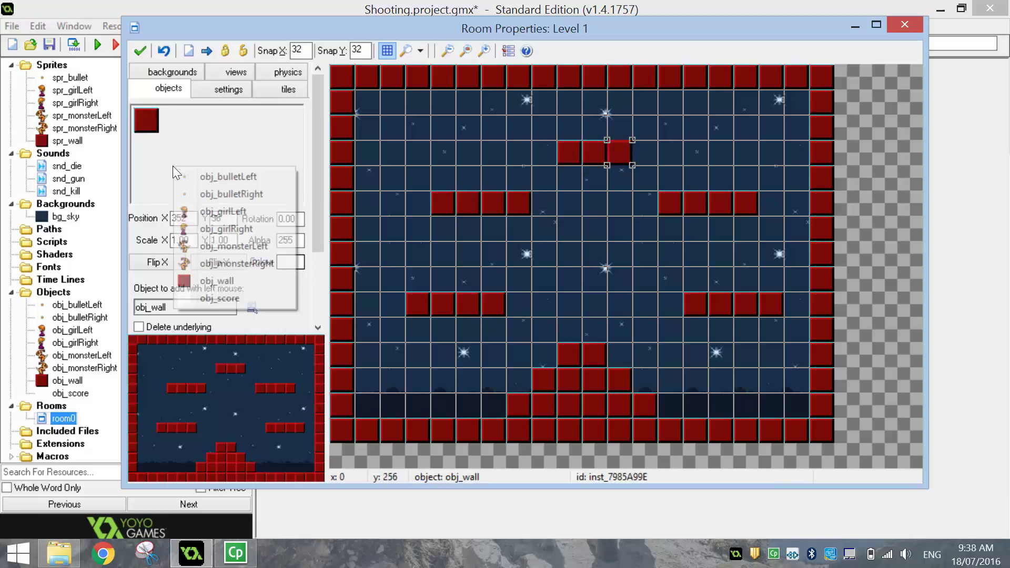
left_click(211, 244)
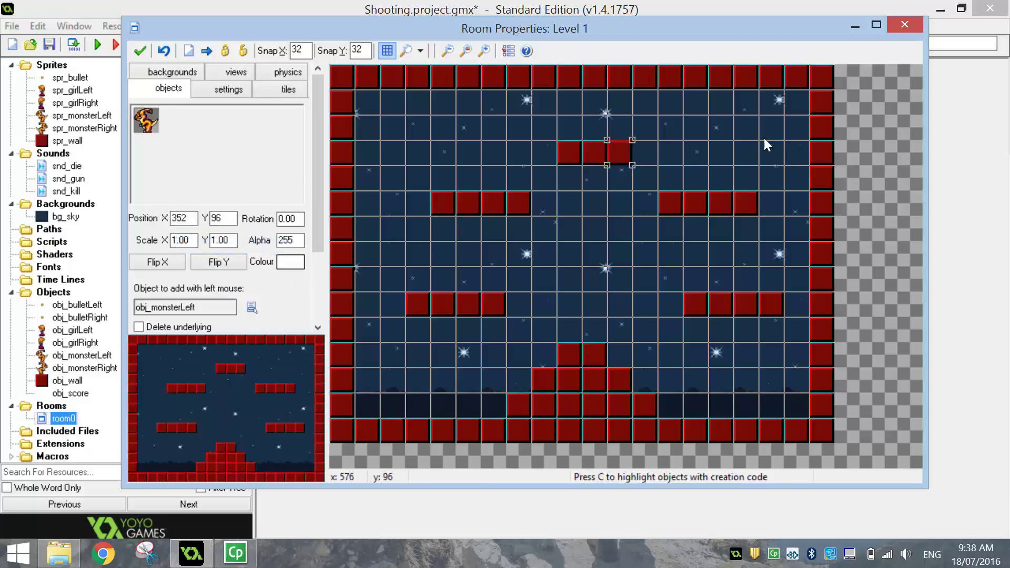
left_click(770, 132)
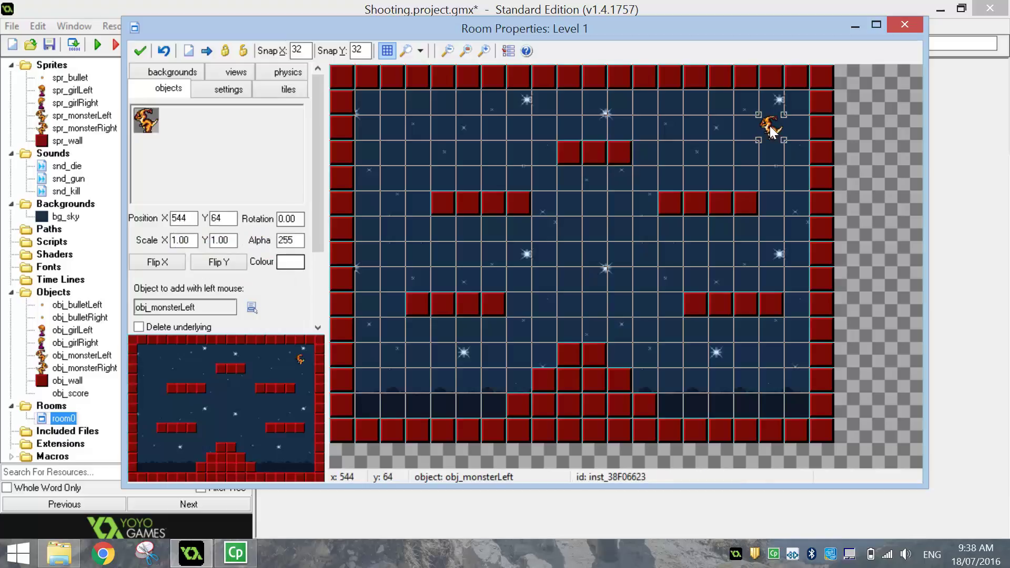
left_click(772, 253)
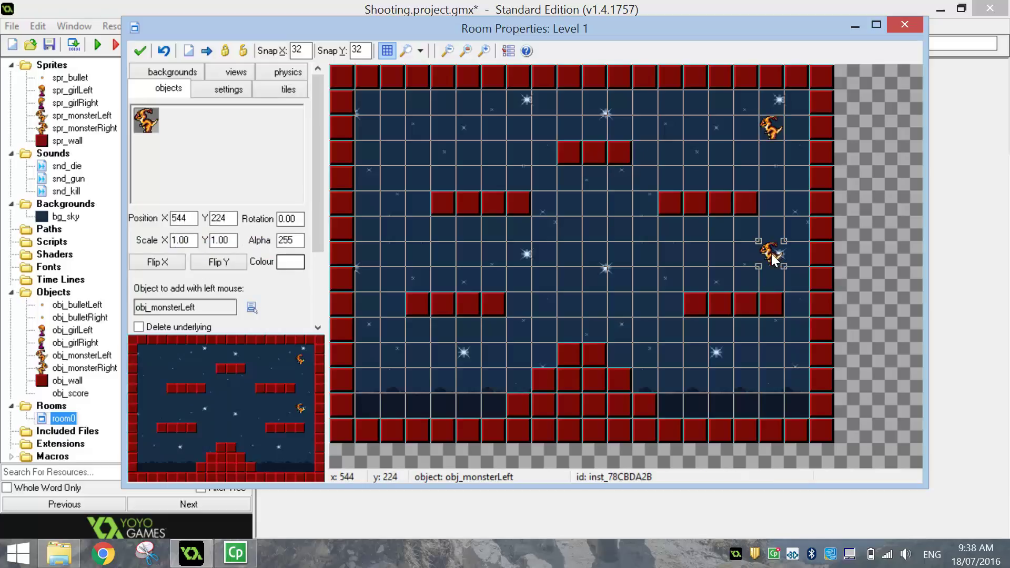
left_click(764, 375)
Place three obj_monsterRight instances in the room's left half at (224, 96), (96, 256) and (192, 384)
left_click(224, 135)
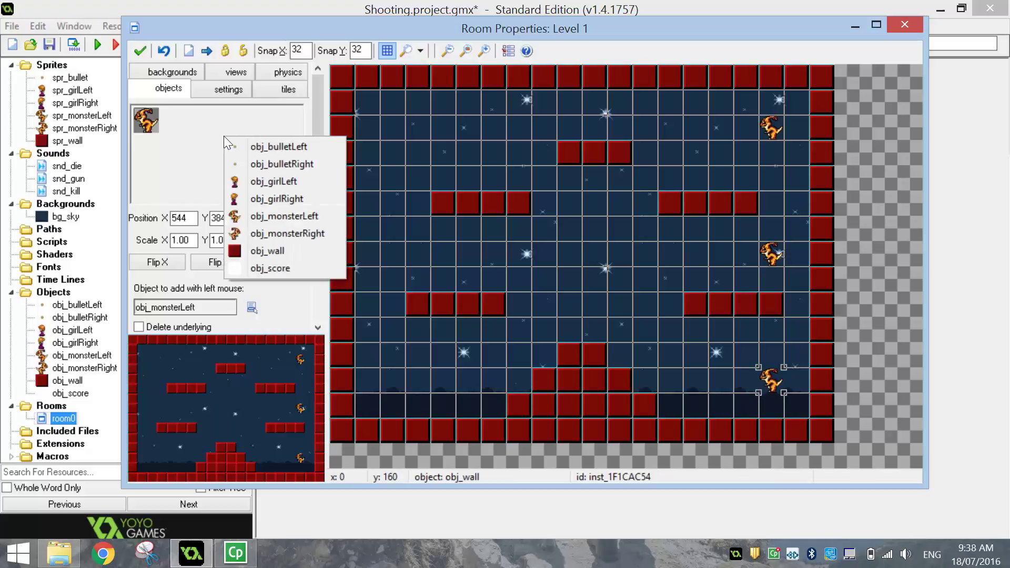
left_click(267, 231)
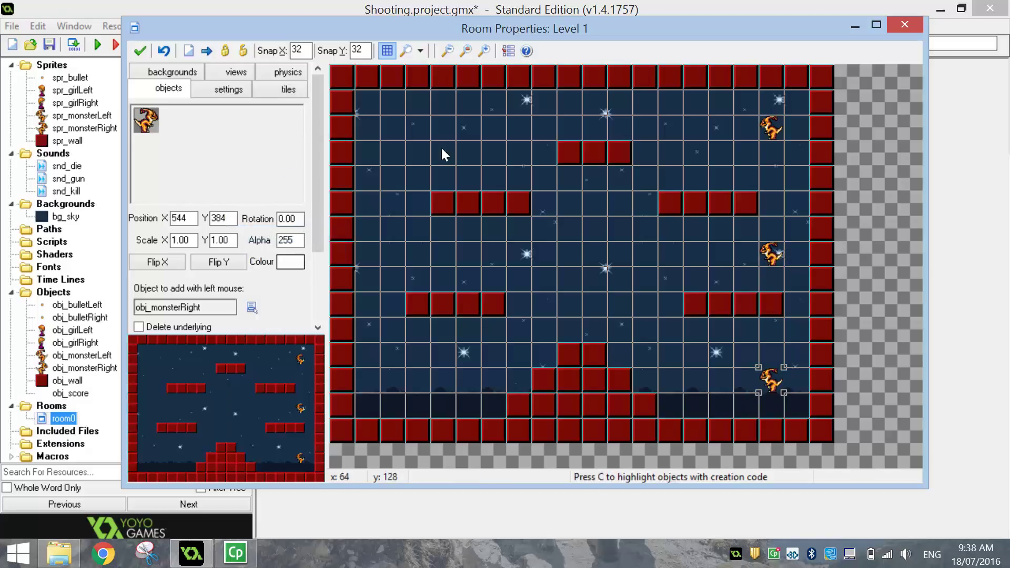
left_click(515, 152)
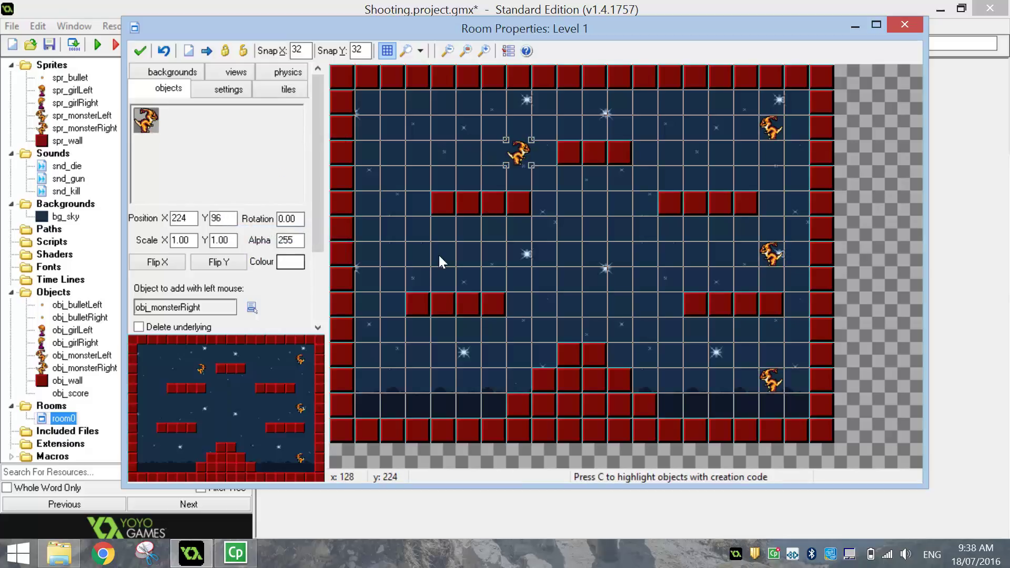
left_click(421, 270)
left_click(489, 376)
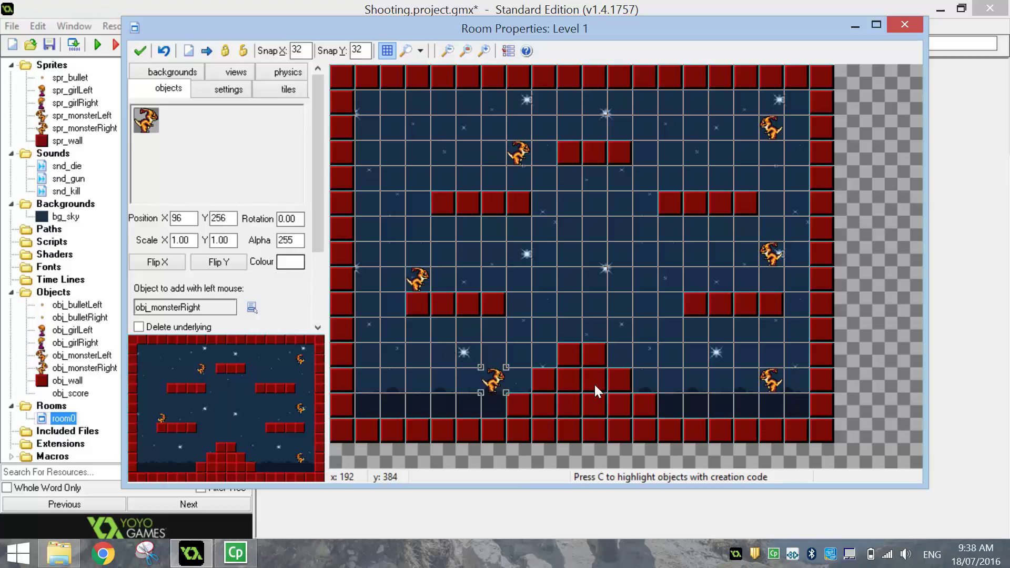
Replace the upper and lower obj_monsterLeft instances near the right wall with new ones at (480, 64) and (416, 352)
right_click(772, 380)
right_click(769, 129)
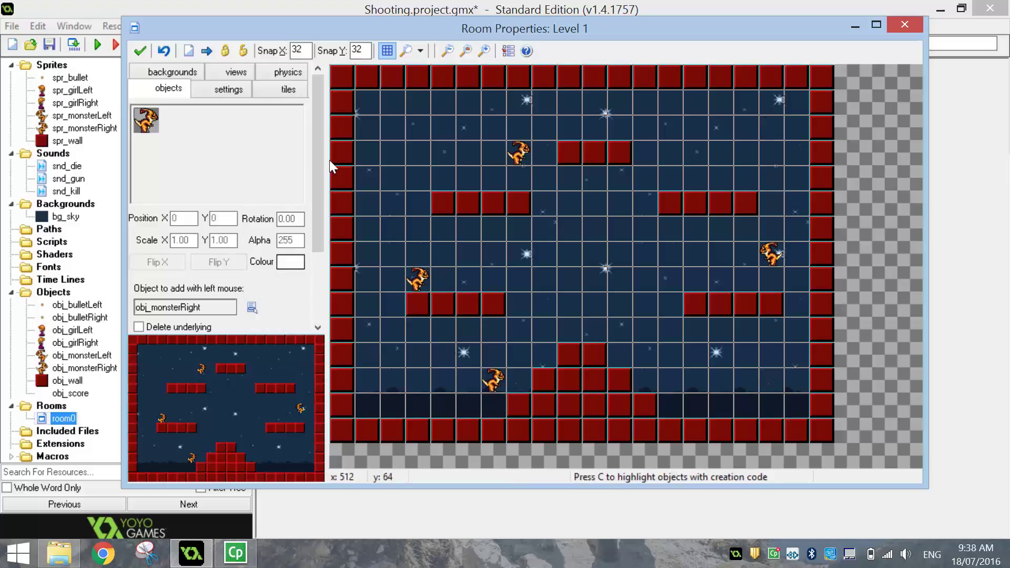
left_click(207, 159)
left_click(247, 235)
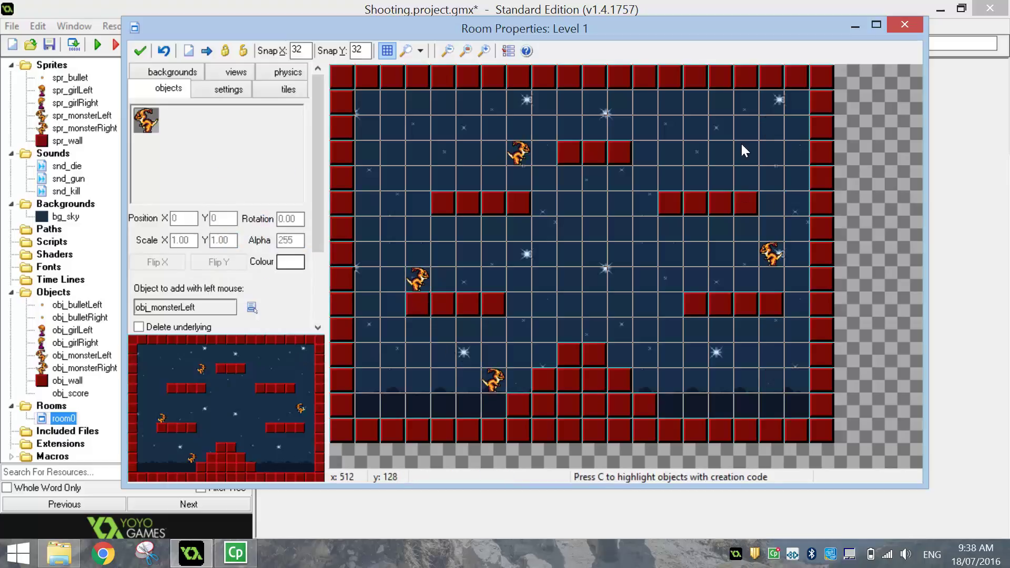
left_click(709, 126)
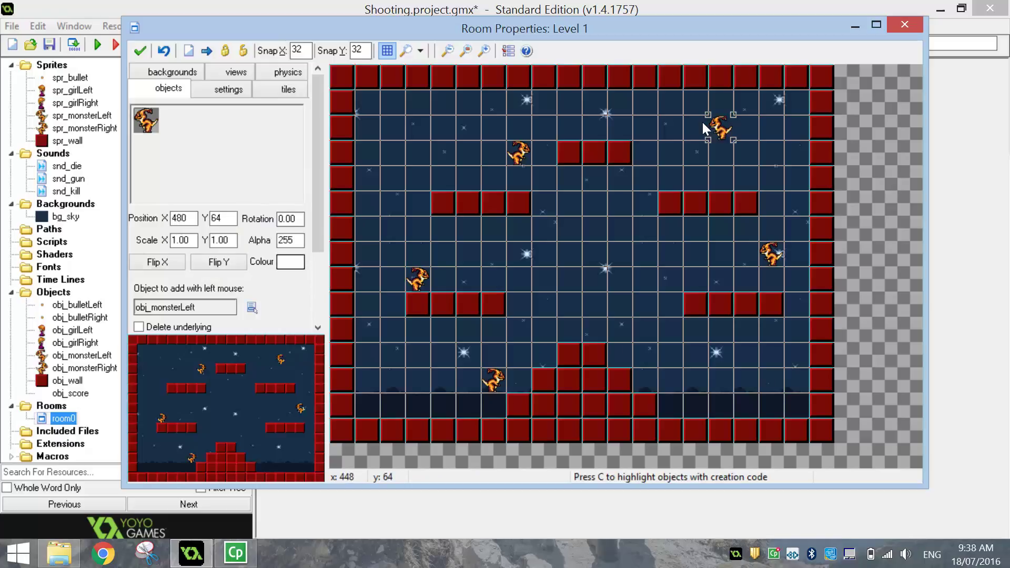
left_click(672, 359)
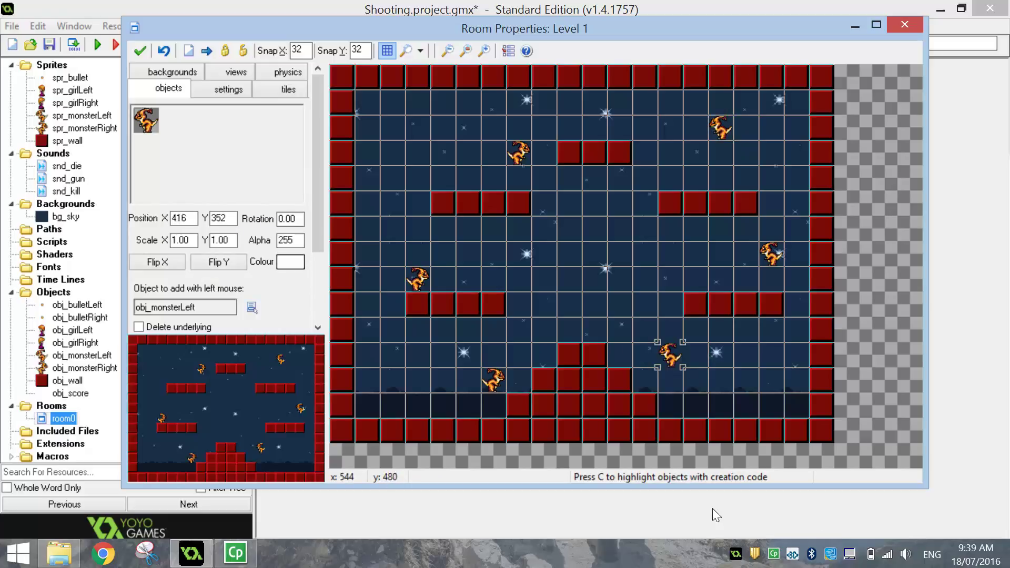
Place an obj_score instance just inside the room's upper-left corner at (32, 32)
left_click(190, 149)
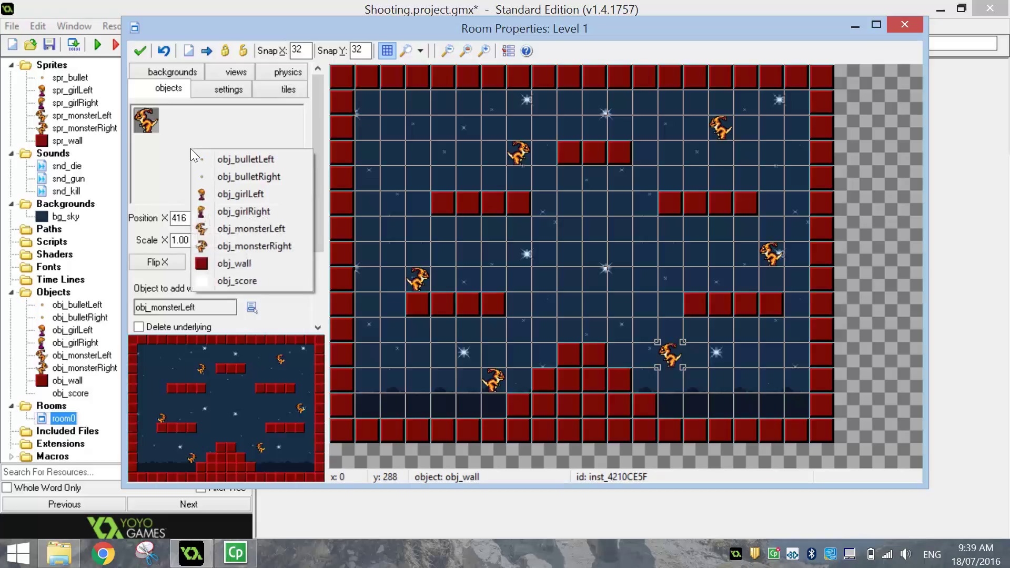
left_click(243, 280)
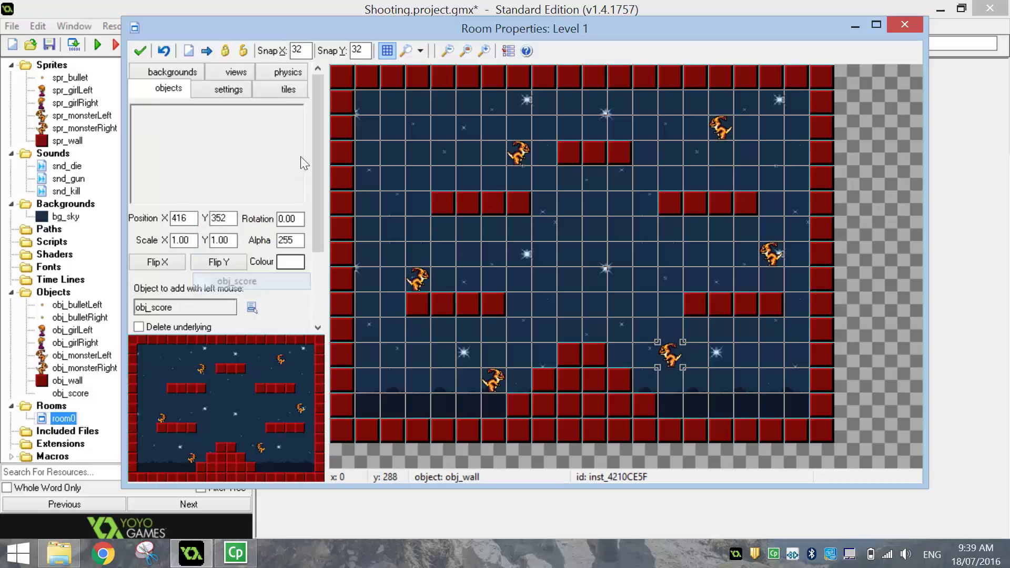
left_click(364, 98)
Place an obj_girlRight instance on the floor beside the room's left wall at (32, 416), and accept the room's changes
left_click(228, 169)
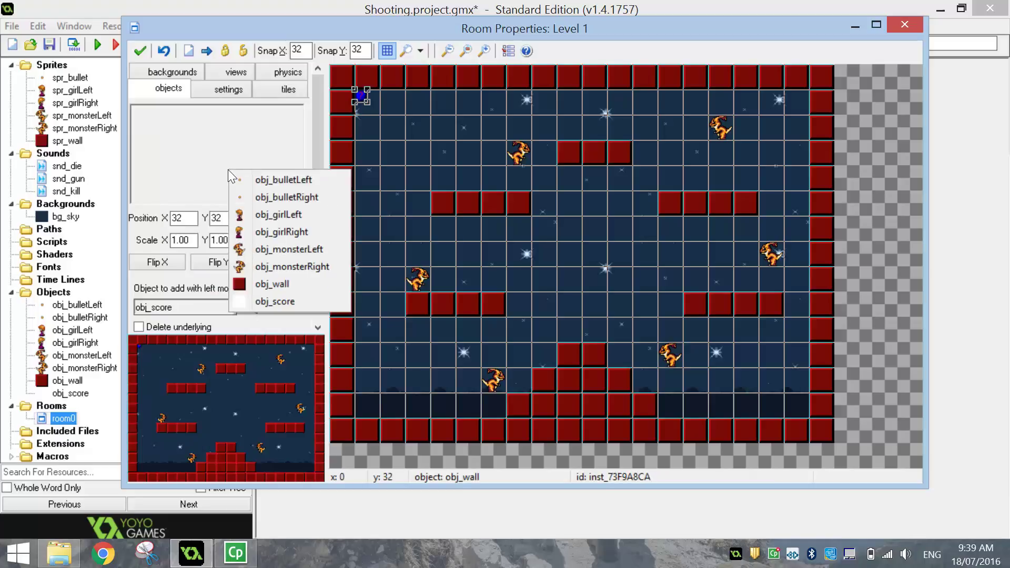
left_click(279, 232)
left_click(364, 404)
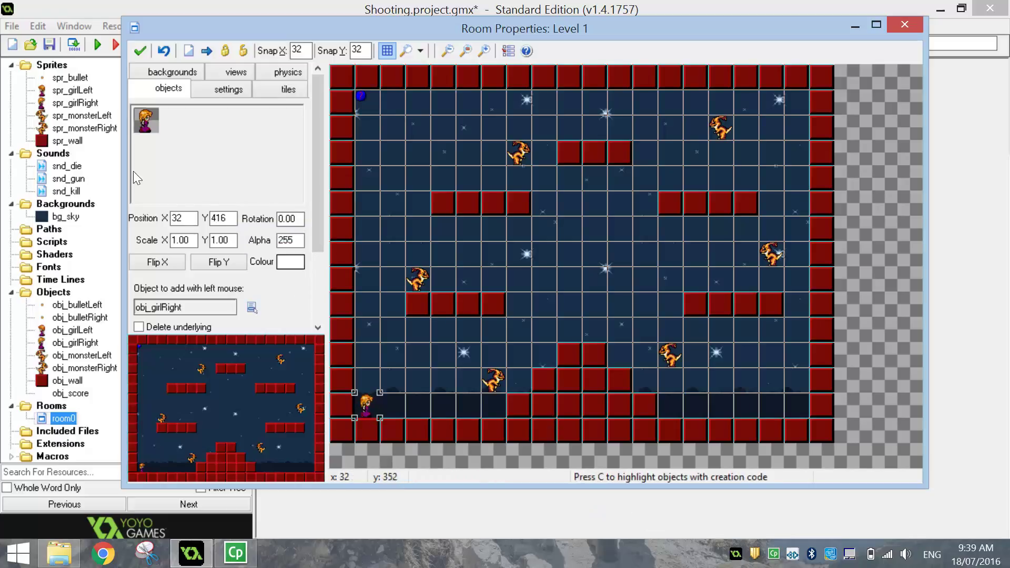
left_click(192, 138)
left_click(172, 131)
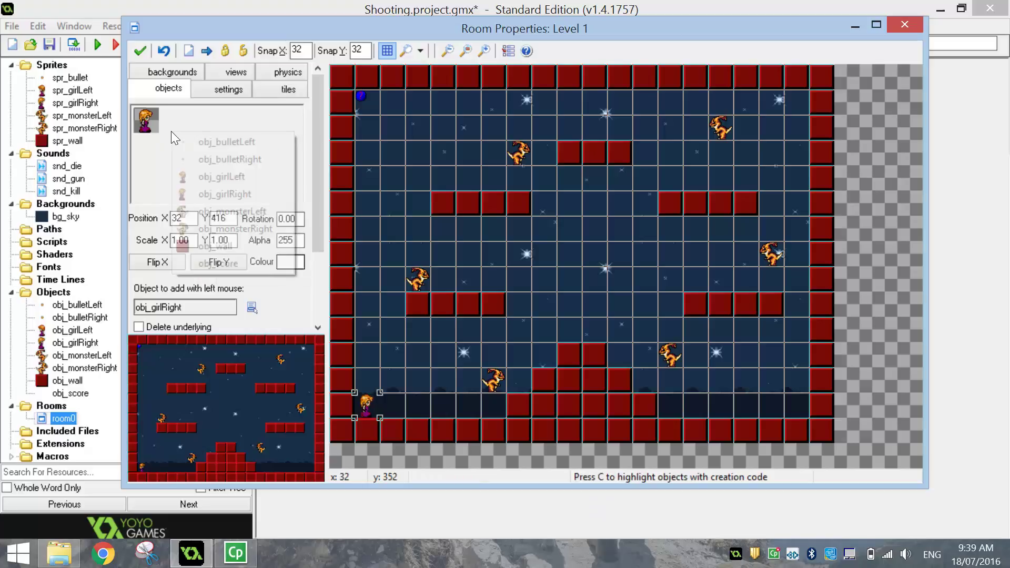
left_click(257, 27)
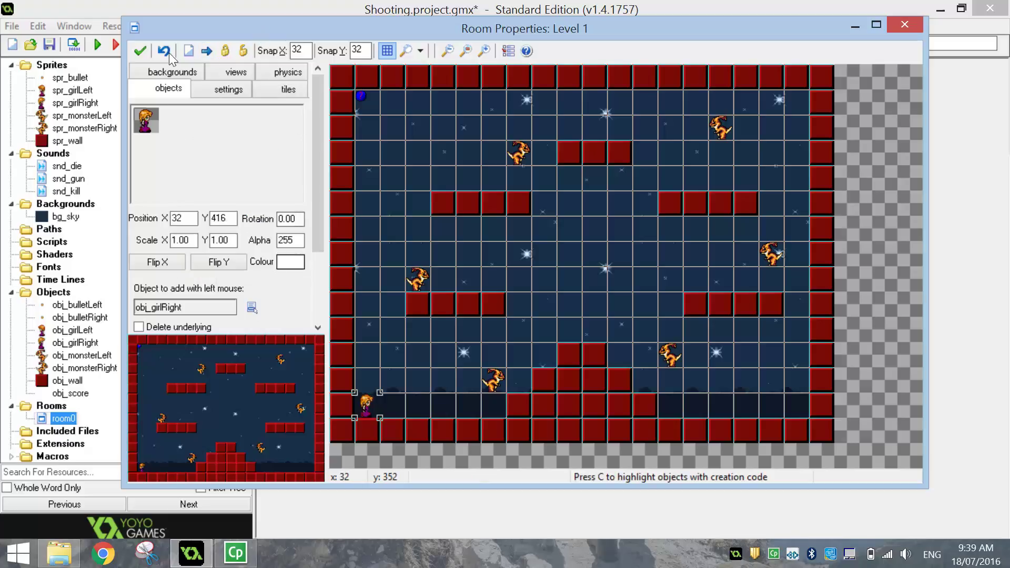
left_click(138, 52)
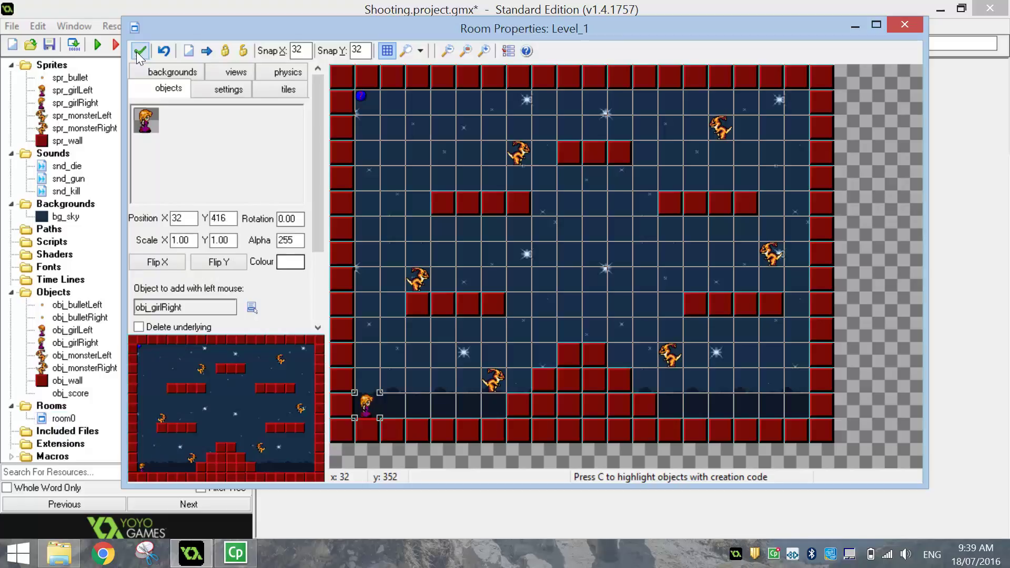